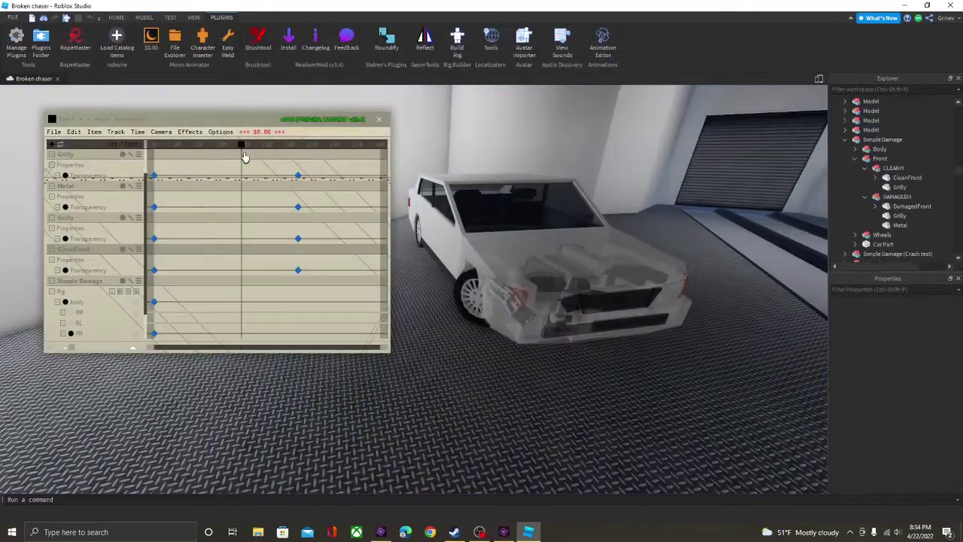
Scrub the Moon Animator timeline to preview how the crash damages the car front.
left_click_drag(247, 155, 327, 181)
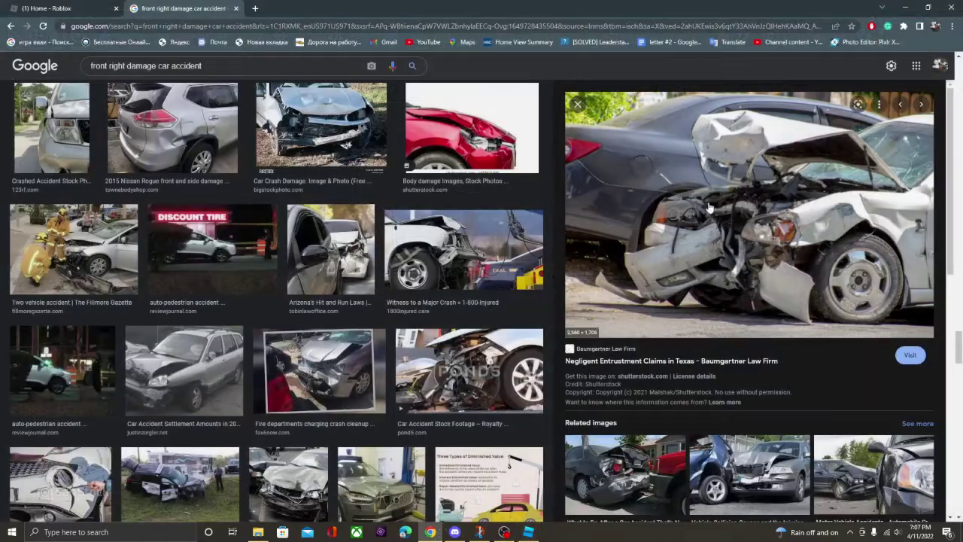
scroll(750, 301, "down", 3)
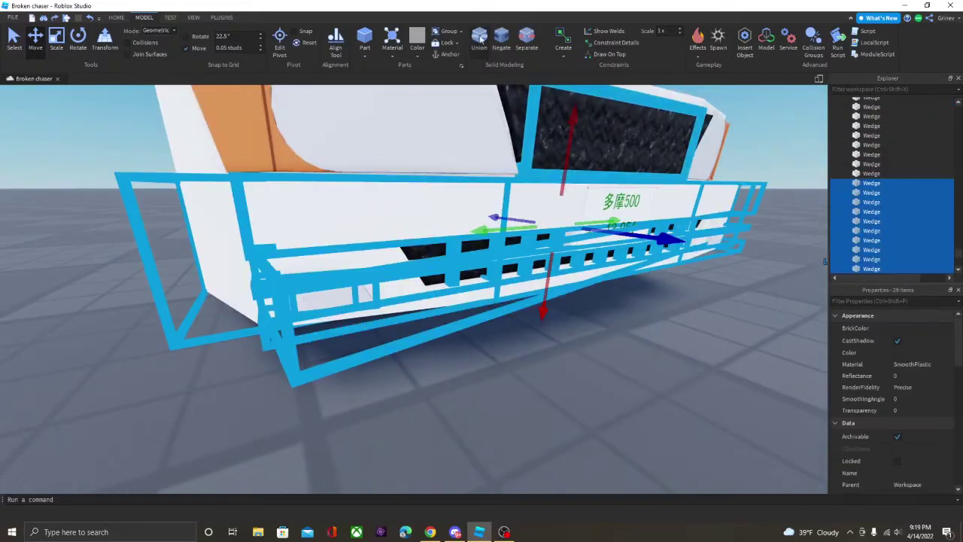
Union the selected bumper wedges into a single part.
left_click(480, 39)
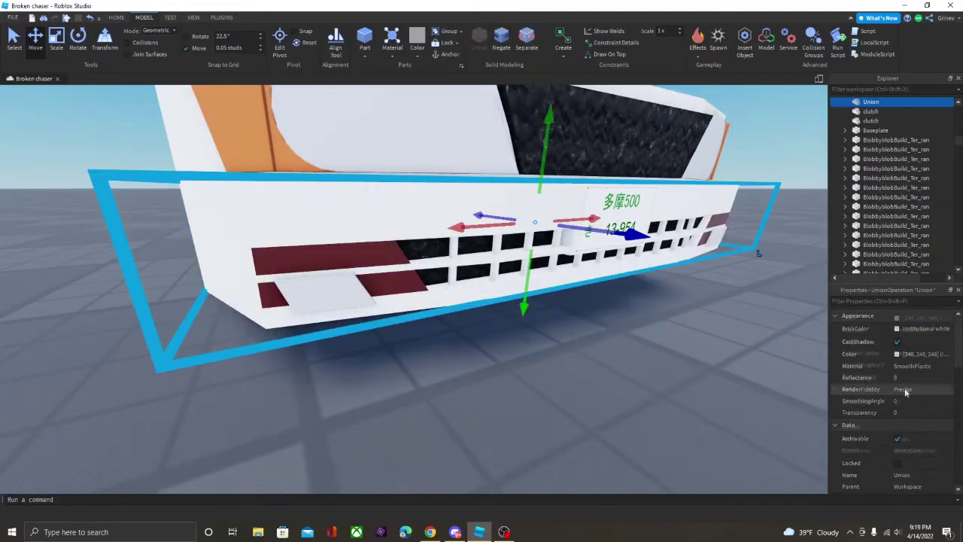
right_click_drag(753, 391, 665, 389)
scroll(665, 389, "down", 3)
scroll(423, 261, "up", 2)
Group the japanese plate and the car's front pieces into a new Model with Ctrl+G.
left_click(459, 252)
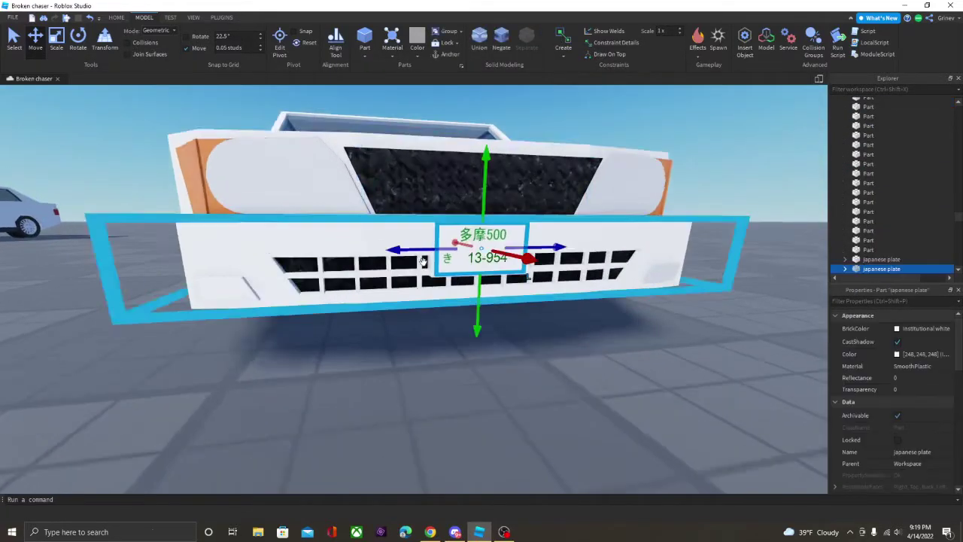
scroll(424, 261, "up", 3)
scroll(424, 261, "down", 5)
key("ctrl+g")
left_click(902, 377)
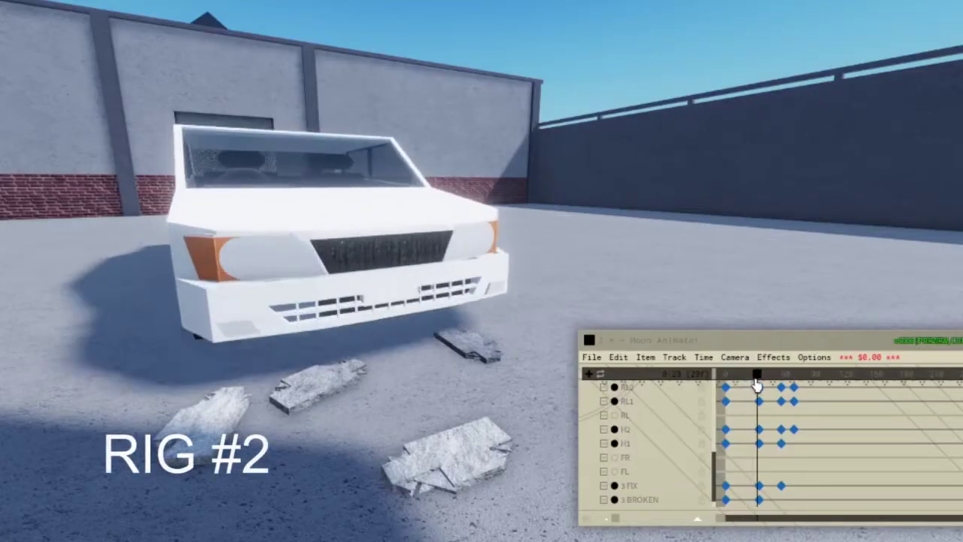
Preview both rigs' crash crumple, then ungroup the bumper model and separate its union.
mouse_move(765, 389)
left_mouse_down()
mouse_move(794, 413)
mouse_move(756, 404)
left_mouse_up()
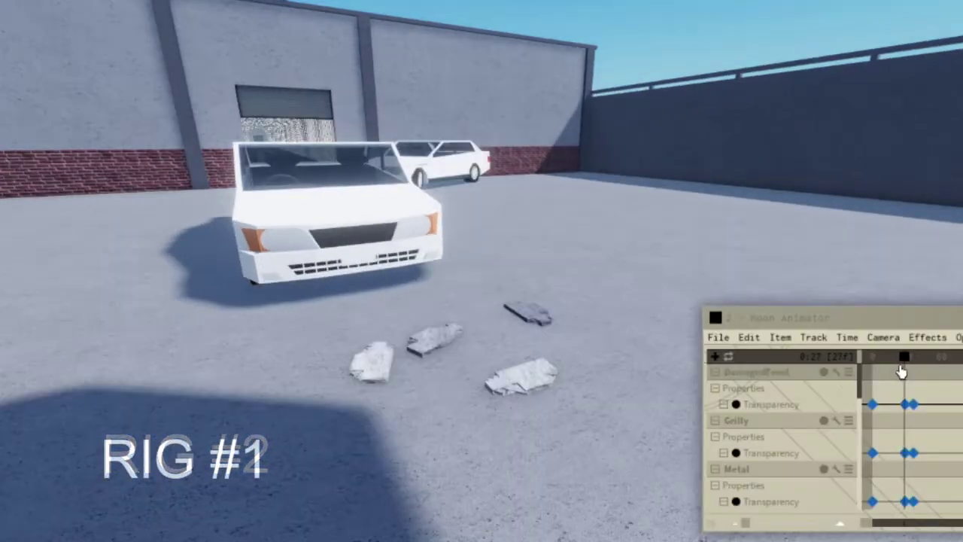
mouse_move(900, 371)
left_mouse_down()
mouse_move(923, 375)
mouse_move(896, 373)
left_mouse_up()
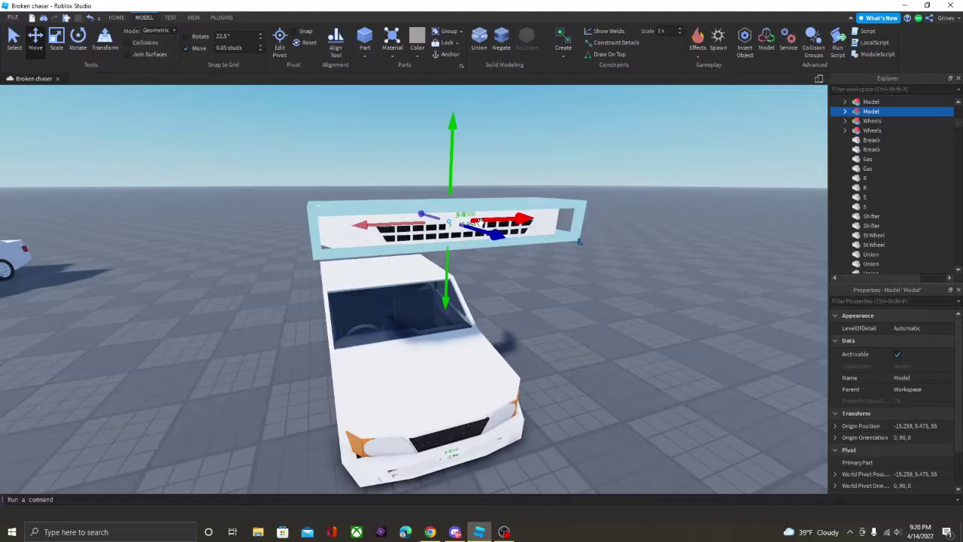
right_click(577, 269)
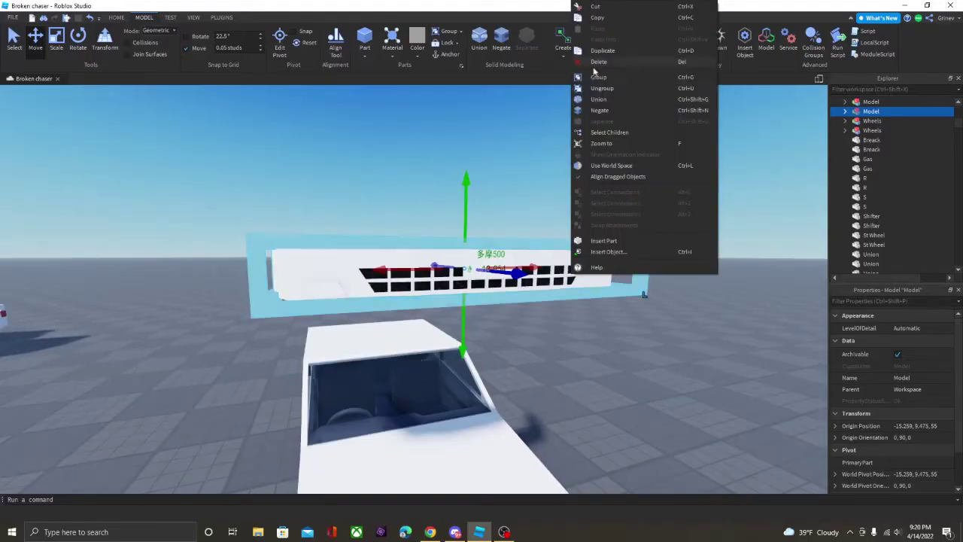
left_click(602, 225)
right_click_drag(527, 301, 580, 324)
key("ctrl+shift+u")
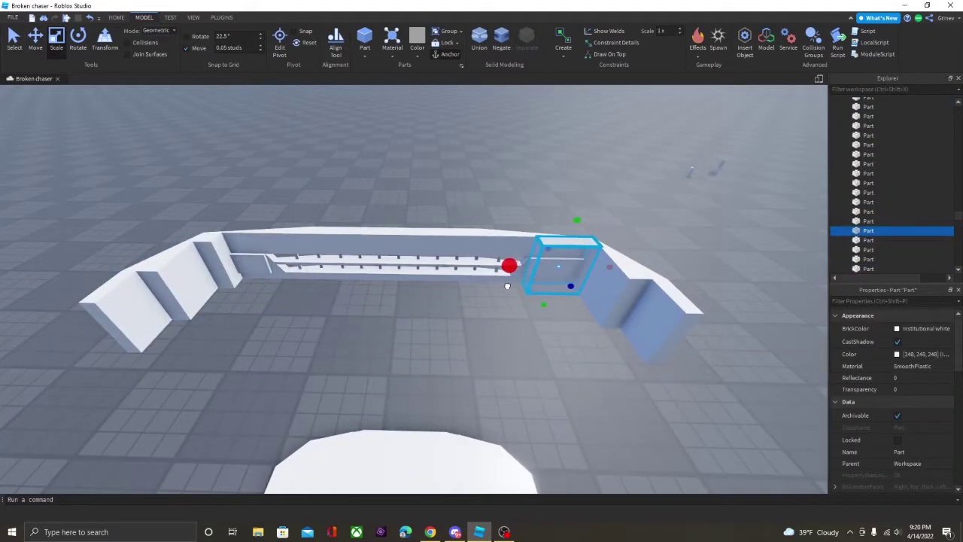
Select the bumper's bar parts, undo the bar resizes, and type 'front right bum'.
right_click_drag(507, 286, 428, 155)
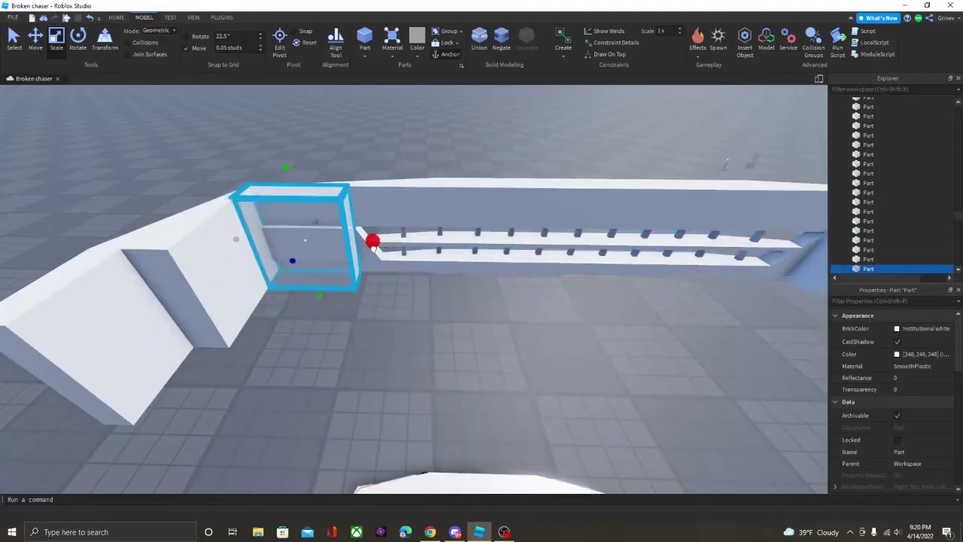
scroll(428, 155, "down", 5)
left_click_drag(447, 172, 372, 269)
scroll(371, 268, "up", 3)
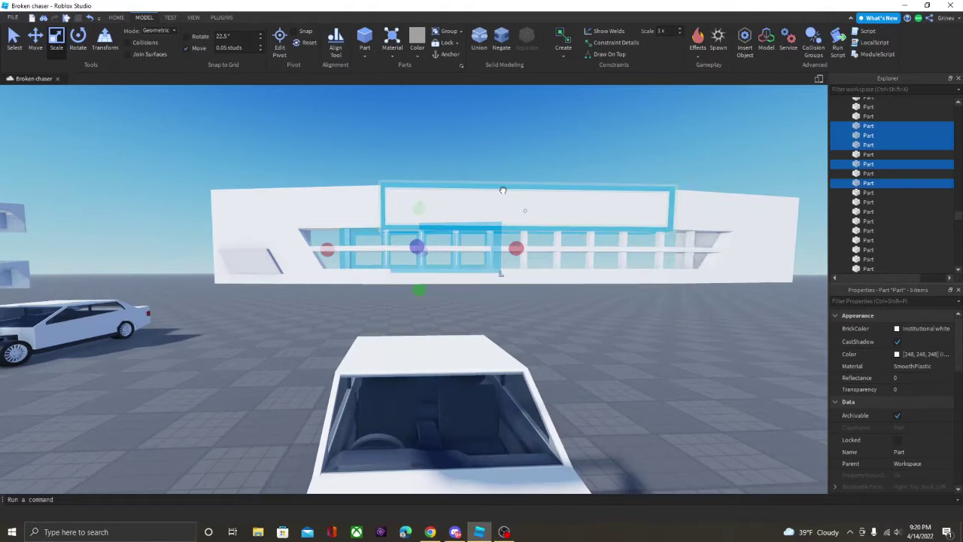
left_click(512, 197)
left_click(351, 278)
key("ctrl+z")
key("ctrl+z")
key("ctrl+z")
key("ctrl+z")
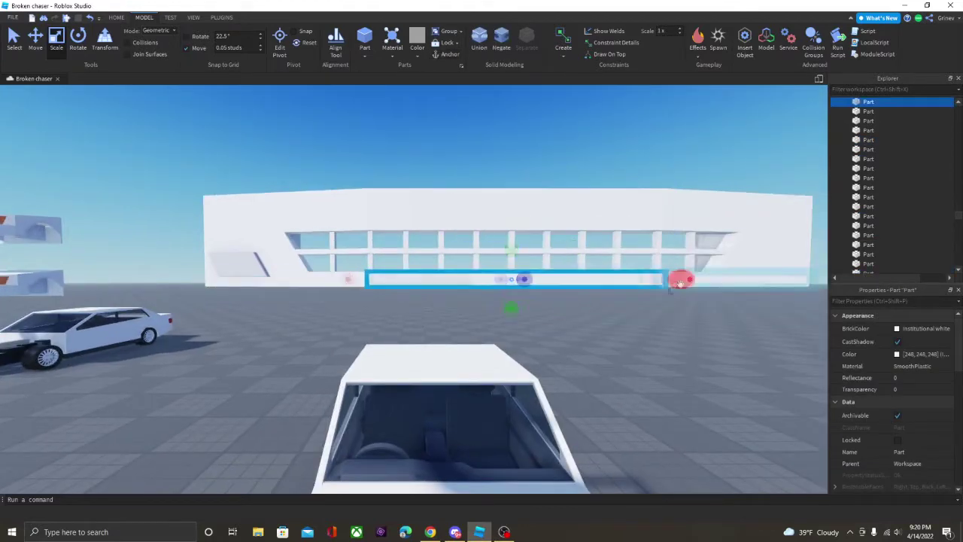
key("ctrl+z")
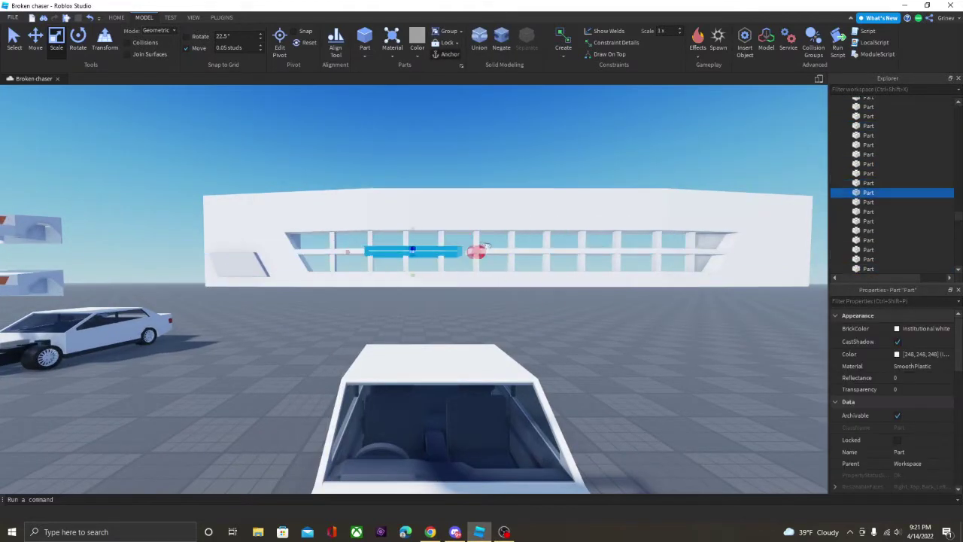
key("ctrl+z")
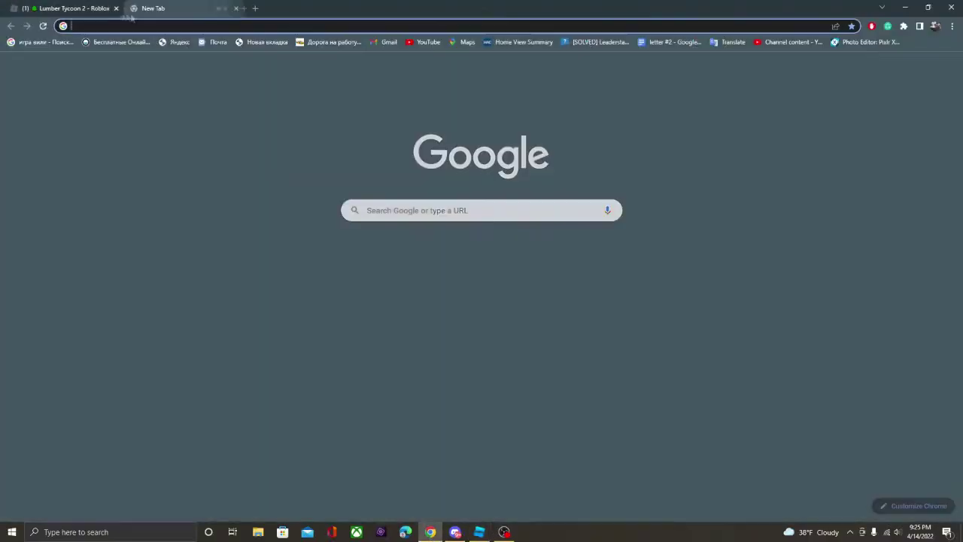
type("front right bum")
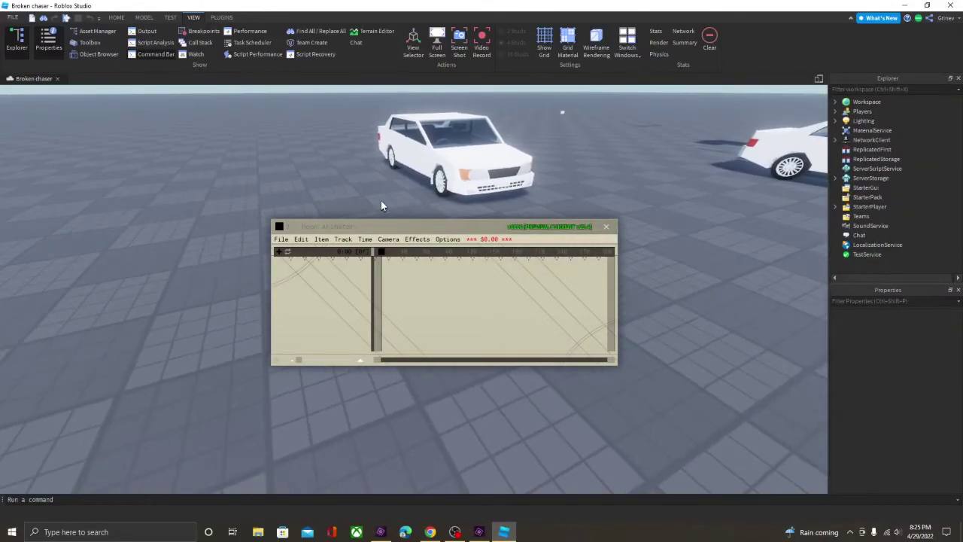
Add the white car's Simple Damage rig to Moon Animator.
left_click(279, 252)
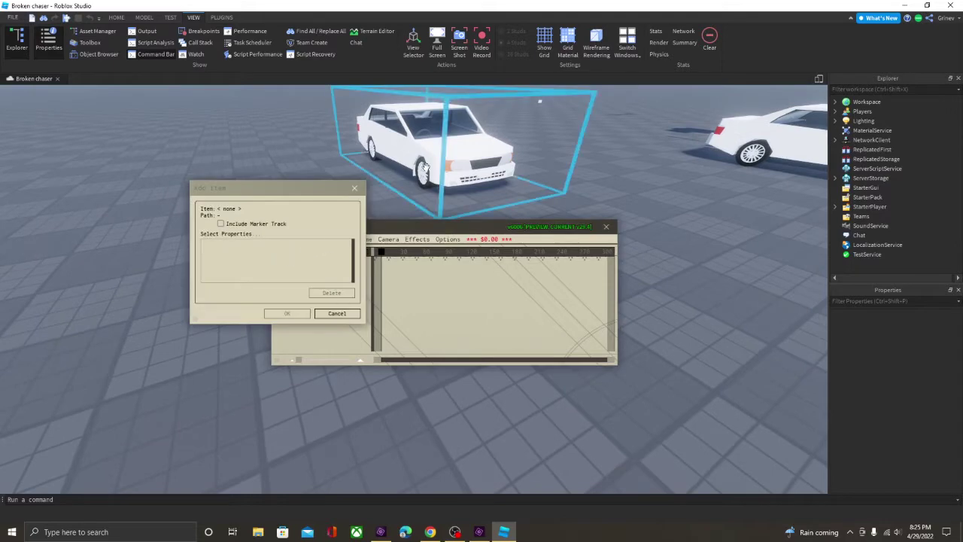
left_click(429, 146)
left_click(288, 313)
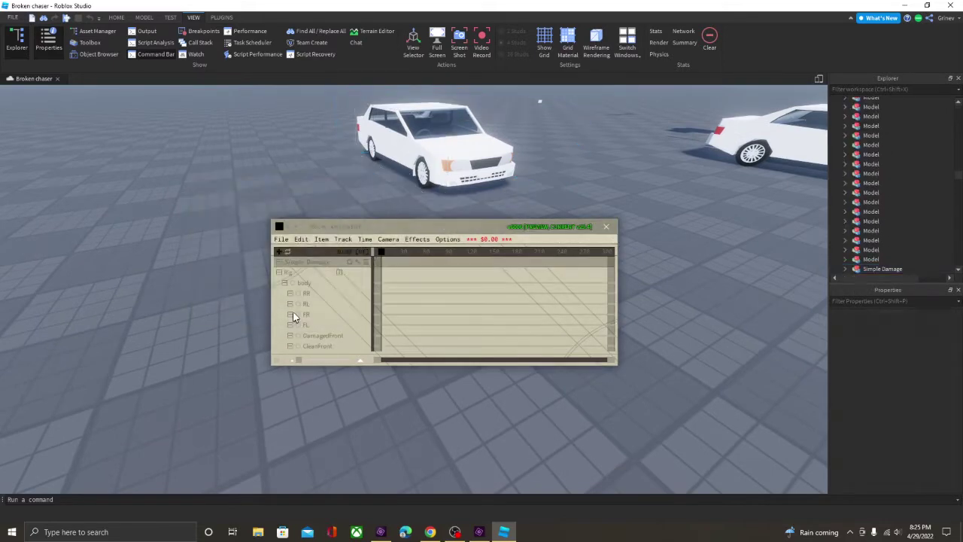
Test-move the car body off its chassis, then delete the three resulting test keyframes.
left_click(423, 120)
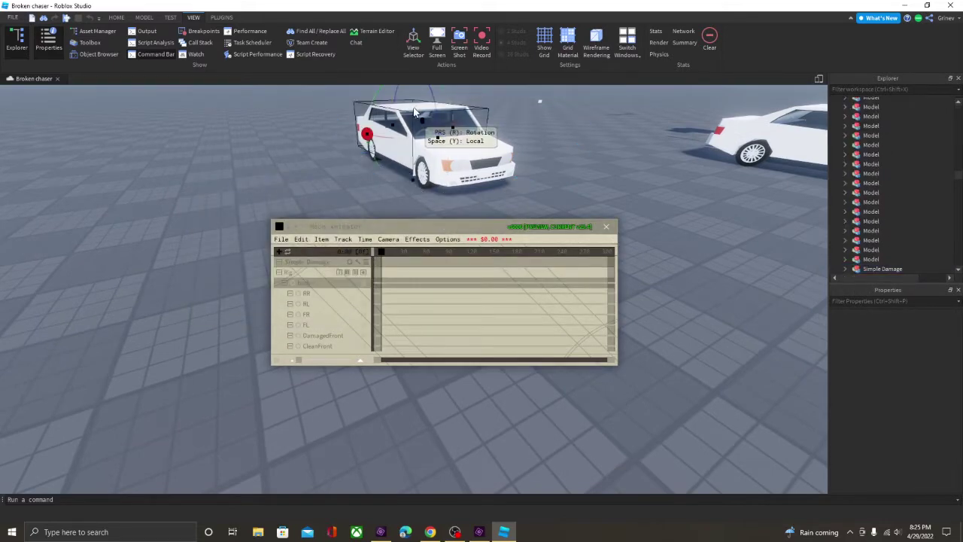
key("r")
key("r")
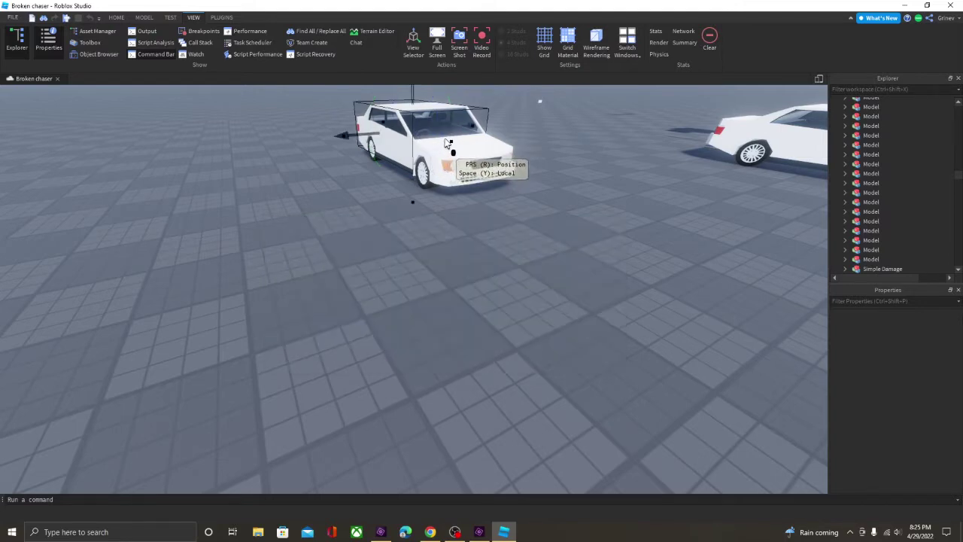
left_click_drag(454, 148, 280, 197)
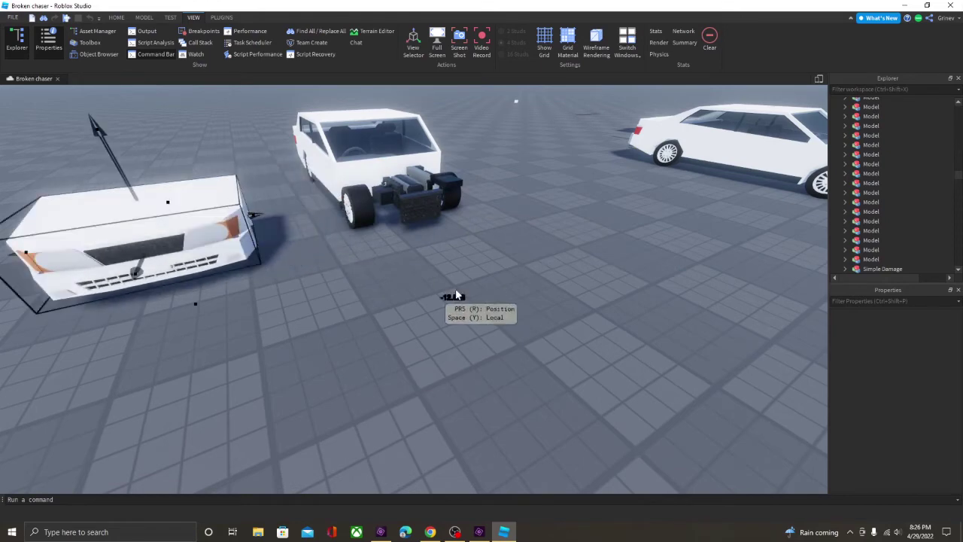
scroll(410, 230, "down", 5)
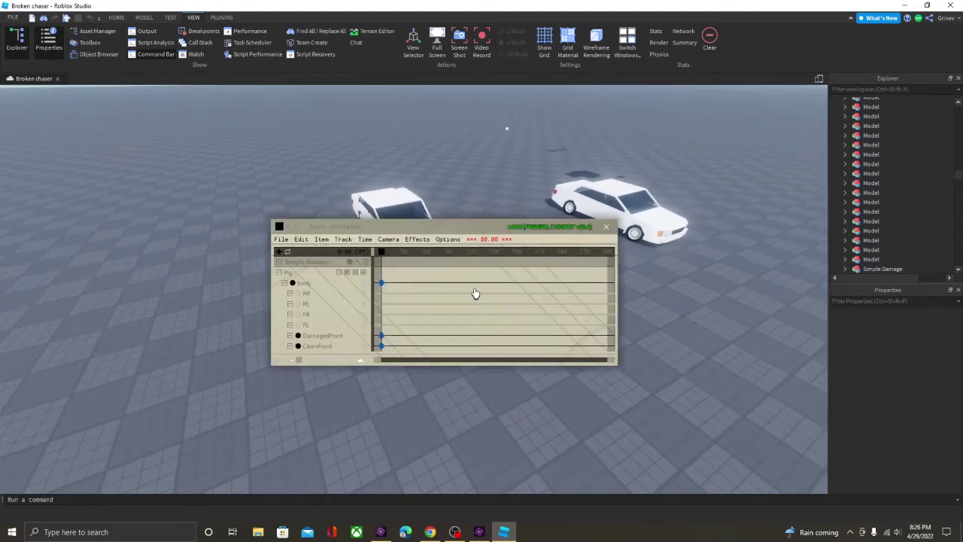
left_click_drag(423, 292, 357, 371)
key("Delete")
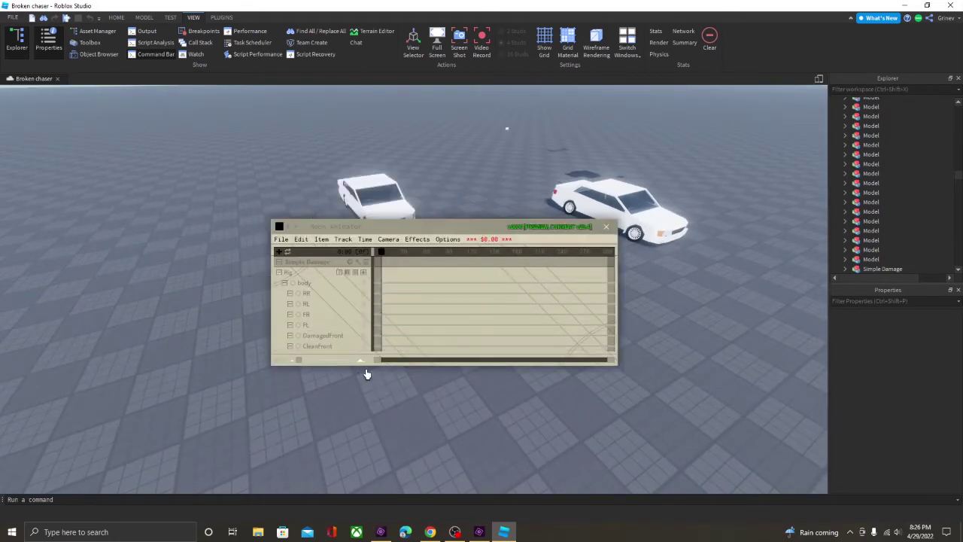
scroll(415, 202, "up", 5)
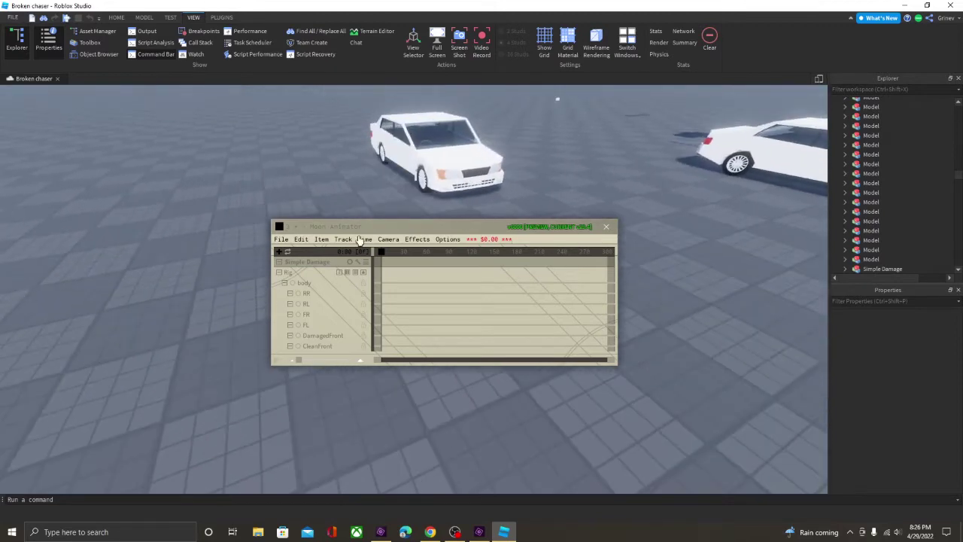
Filter Explorer for 'dima' to select the Simple Damage model, then clear the filter.
scroll(893, 140, "up", 5)
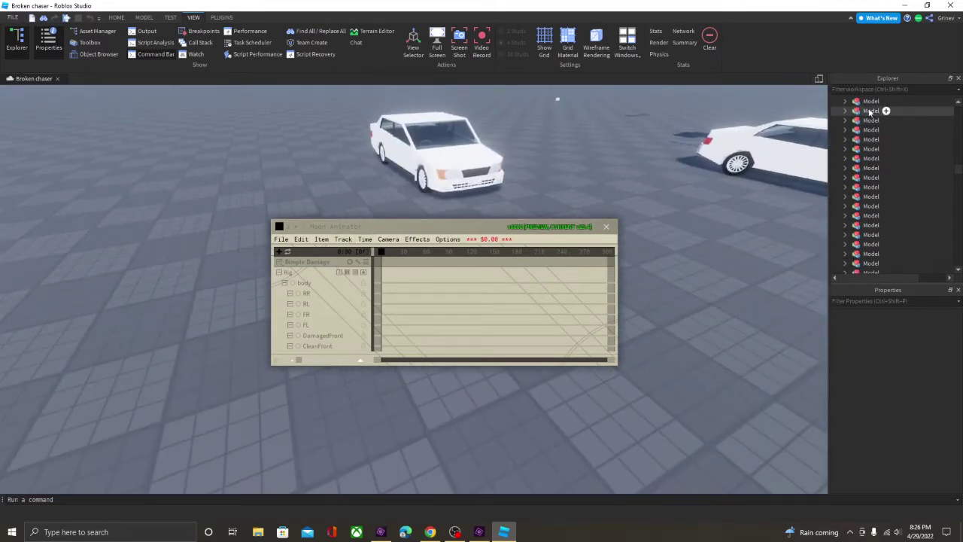
type("CHA")
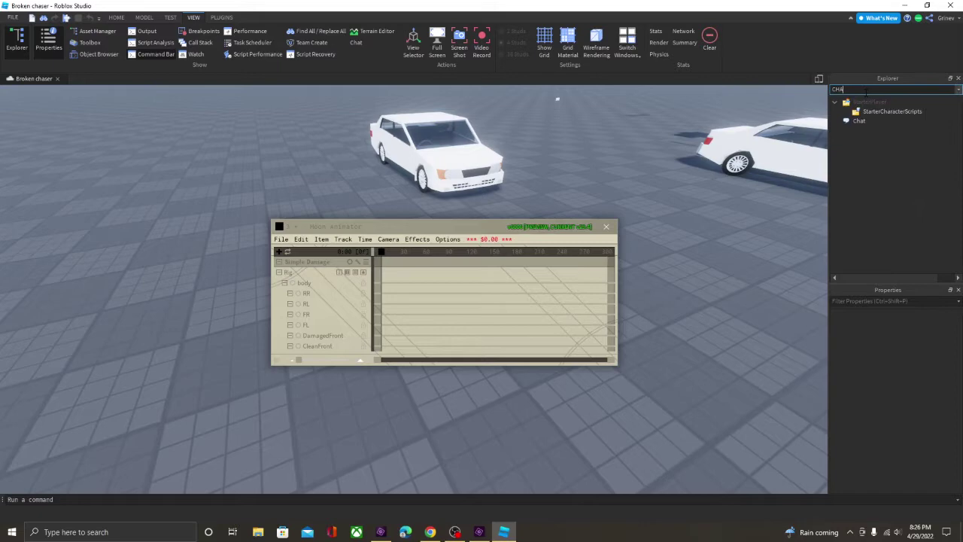
key("BackSpace")
key("BackSpace")
key("BackSpace")
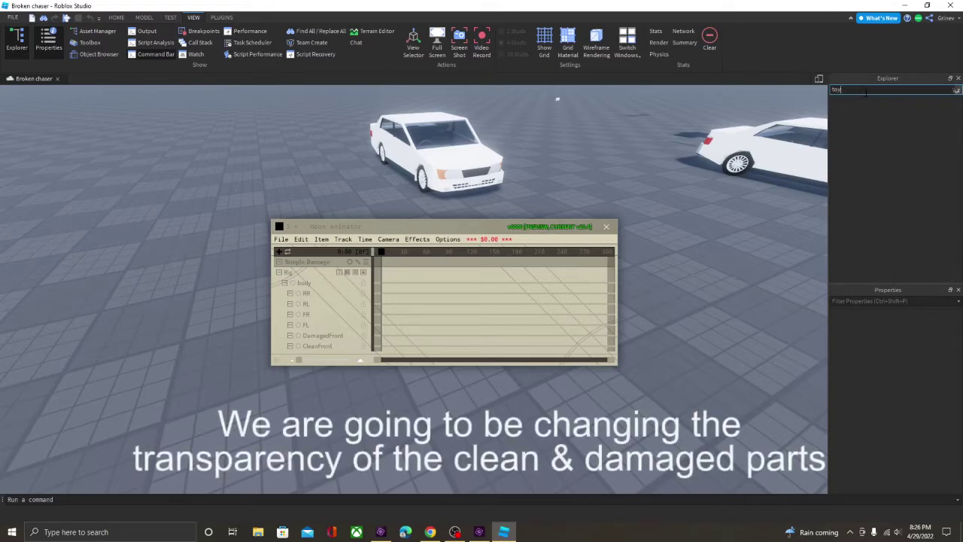
type("di")
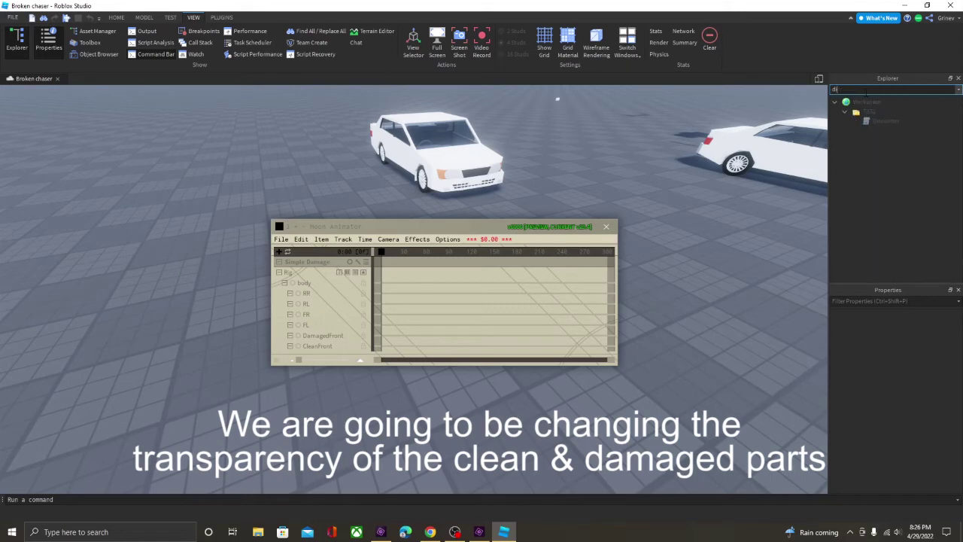
type("mage")
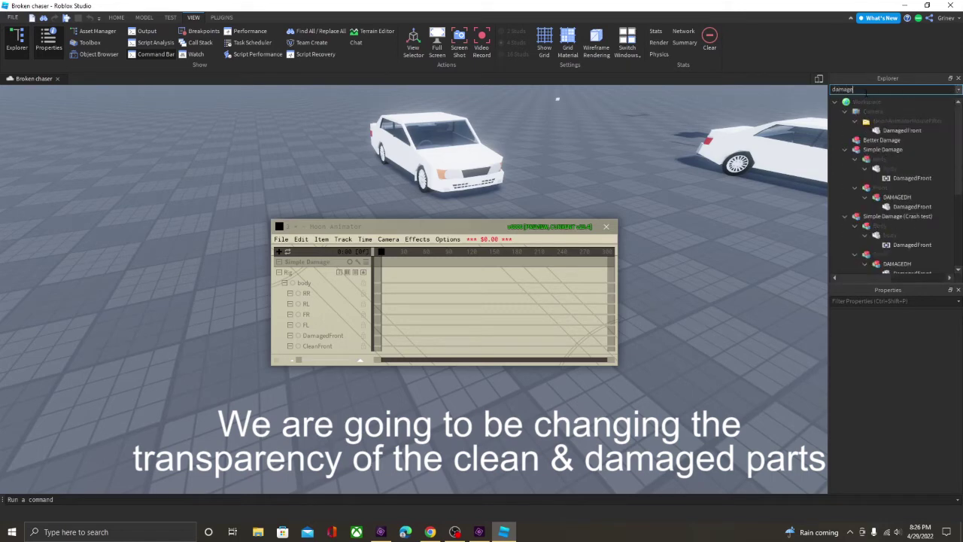
left_click(881, 149)
key("BackSpace")
key("BackSpace")
key("BackSpace")
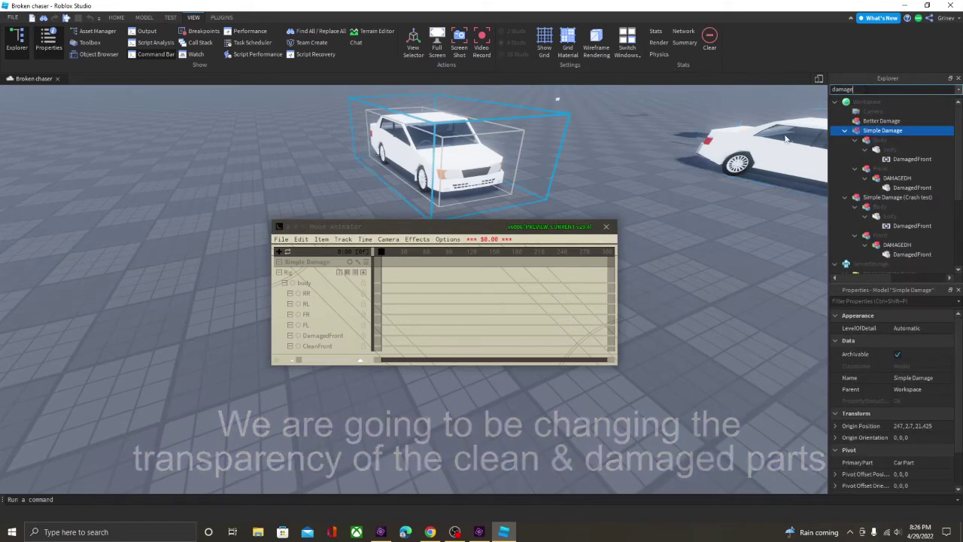
key("BackSpace")
key("BackSpace")
key("BackSpace")
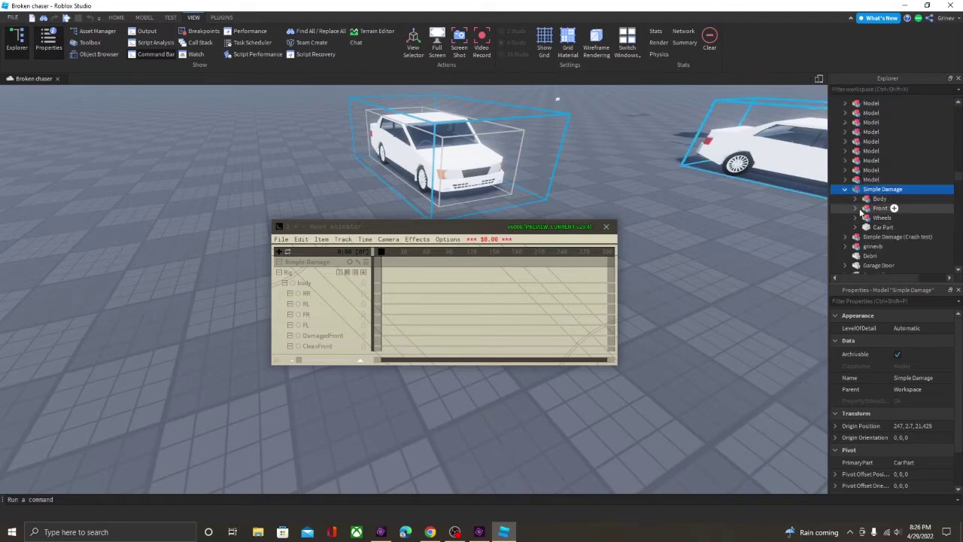
Expand Front, CLEANH and DAMAGEDH and select Metal, both Grilly parts, DamagedFront and CleanFront.
left_click(861, 209)
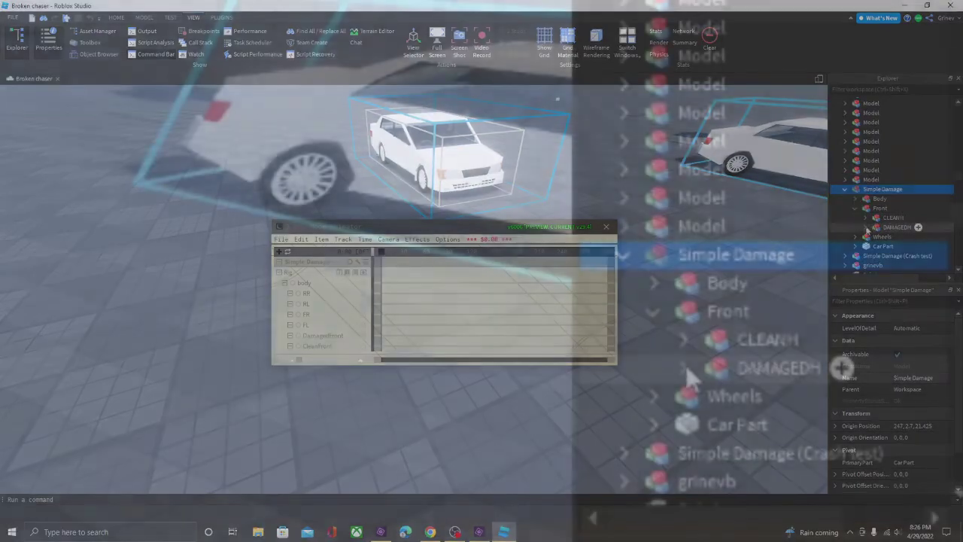
left_click(866, 217)
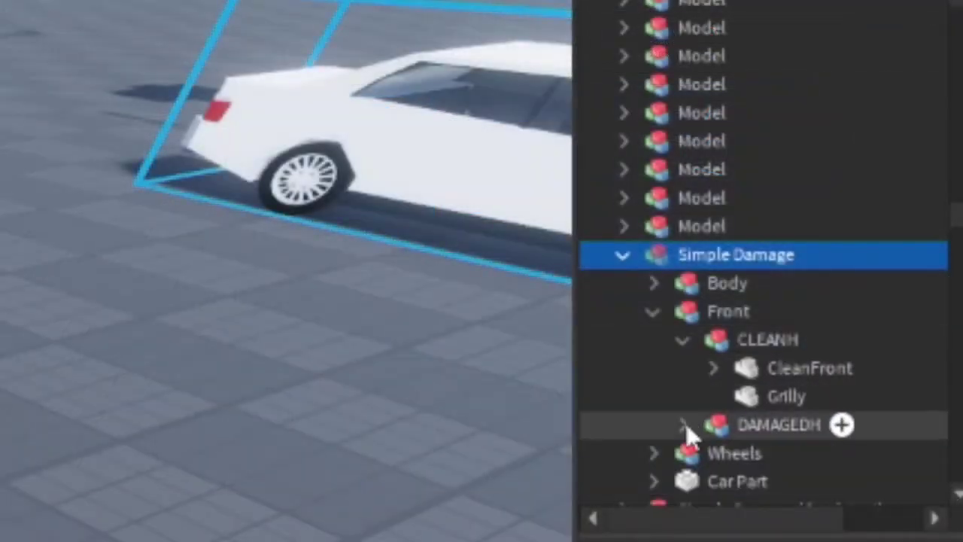
left_click(867, 246)
scroll(702, 379, "down", 1)
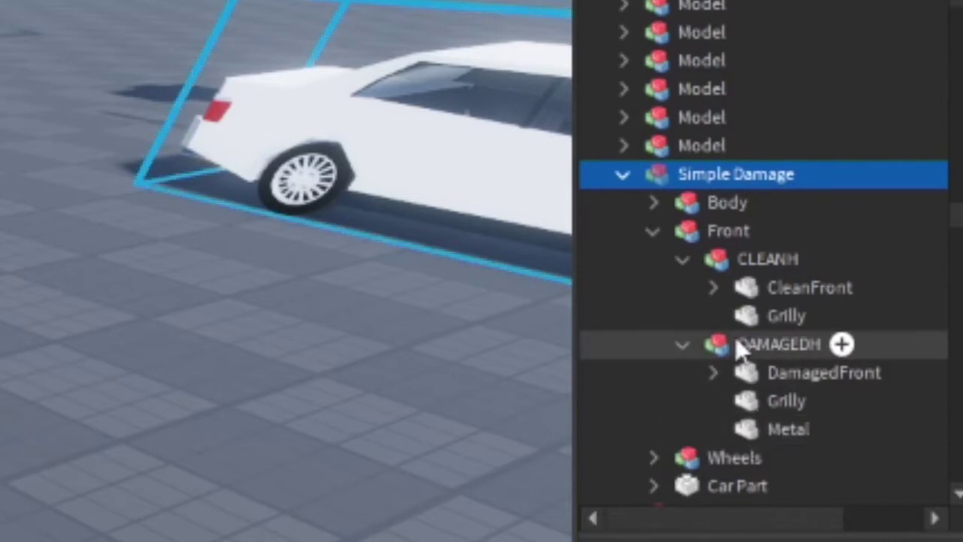
left_click(753, 430)
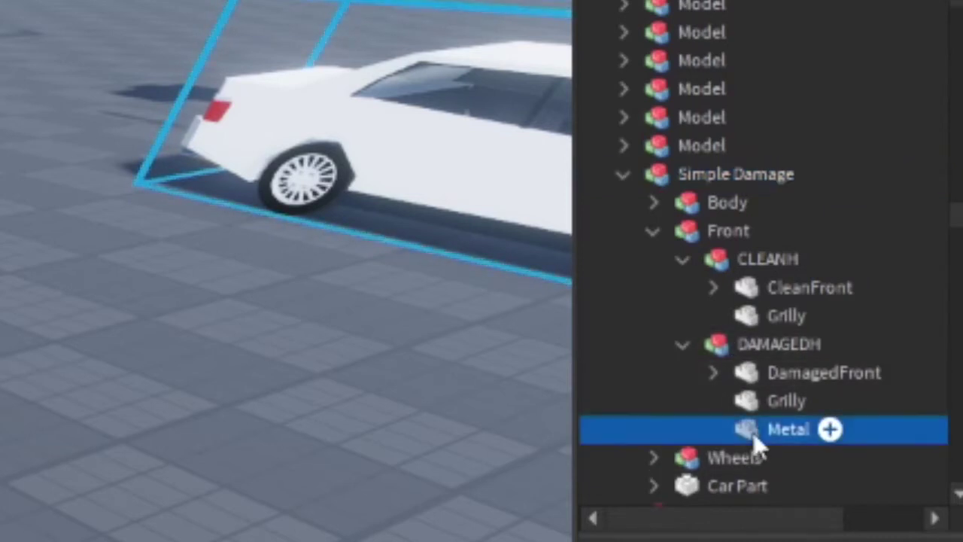
left_click(750, 402, "ctrl")
left_click(748, 373, "ctrl")
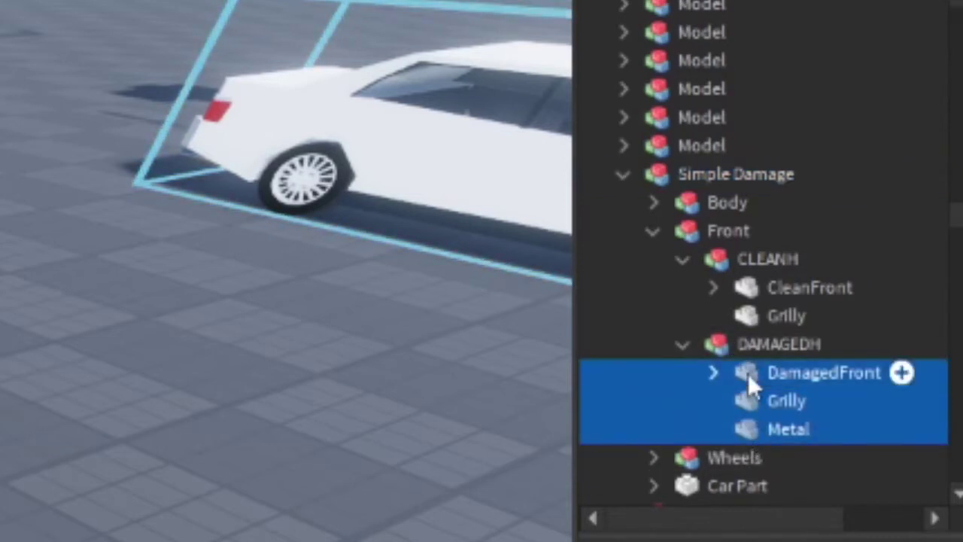
left_click(744, 317, "ctrl")
left_click(747, 292, "ctrl")
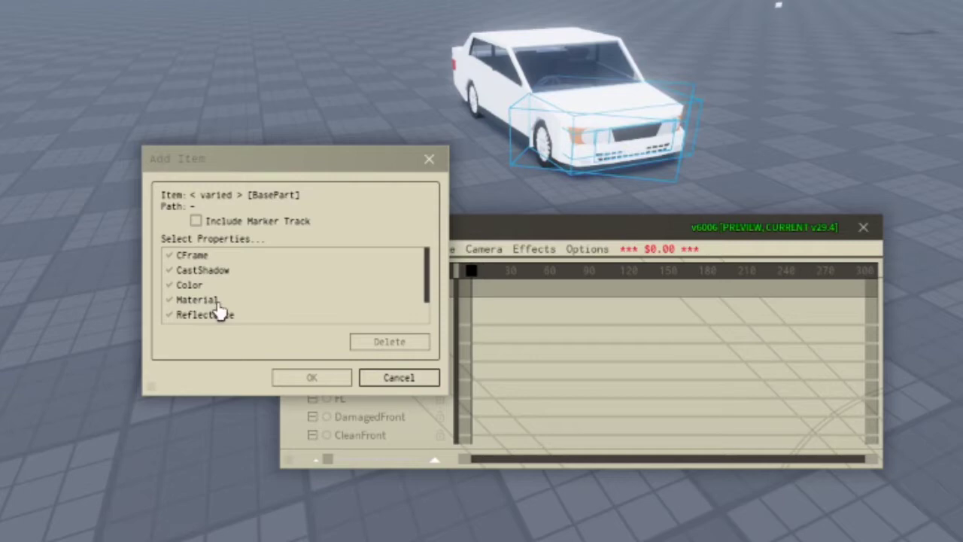
Add the five front parts with Transparency tracks and key each track at frame 0.
scroll(189, 315, "down", 2)
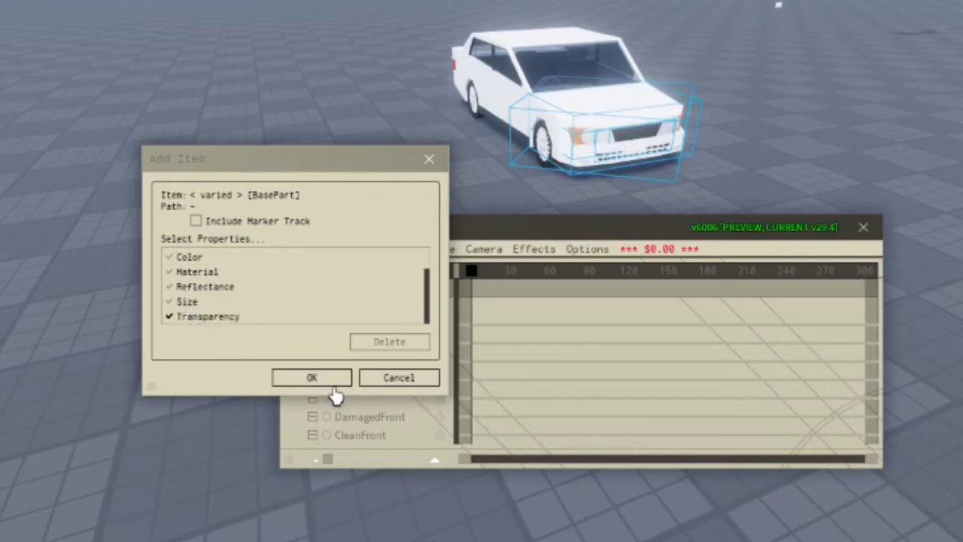
left_click(312, 380)
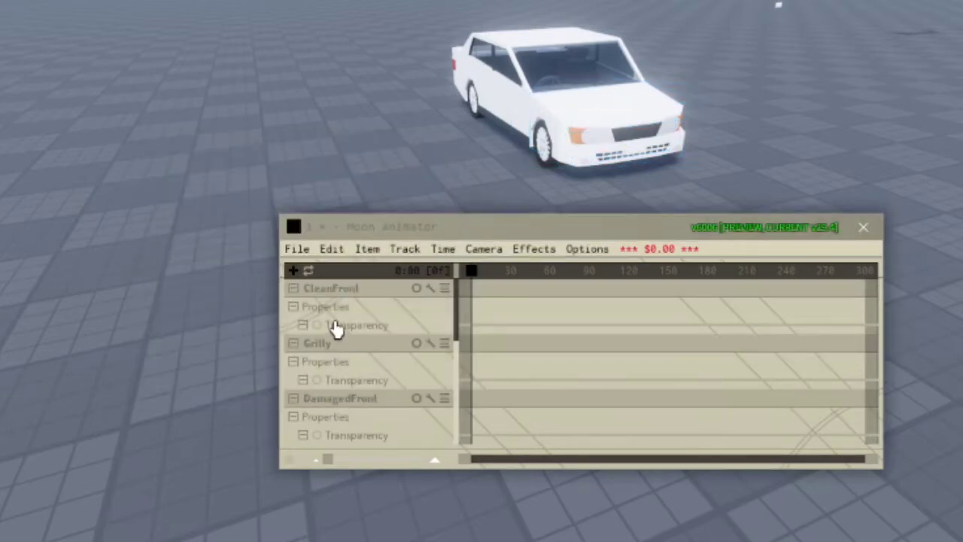
scroll(338, 335, "down", 6)
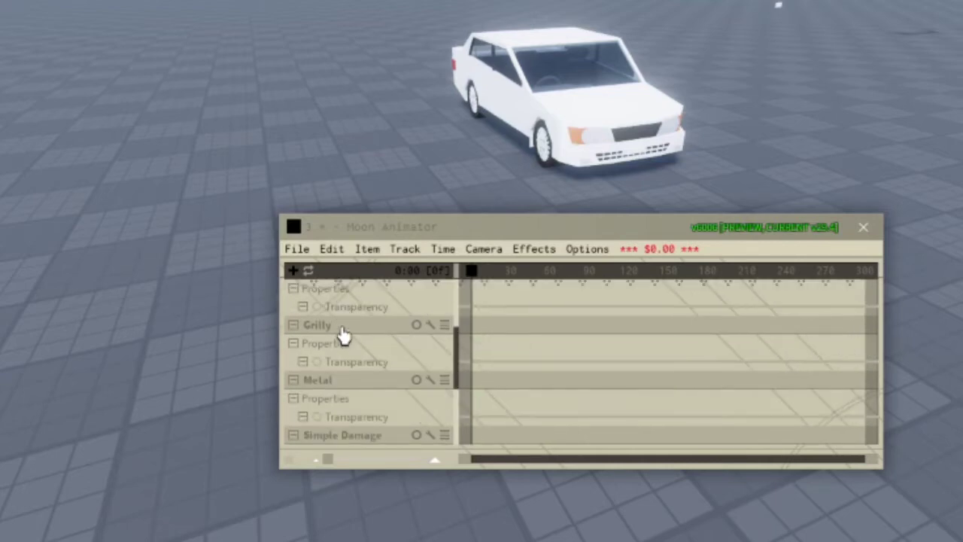
scroll(342, 335, "down", 3)
scroll(335, 372, "down", 4)
scroll(342, 371, "up", 4)
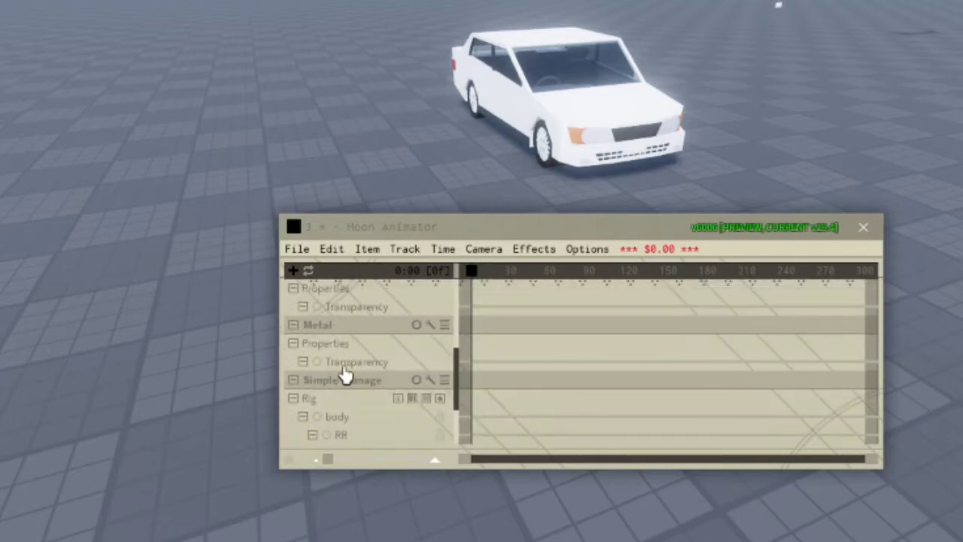
left_click(340, 364)
scroll(372, 401, "up", 9)
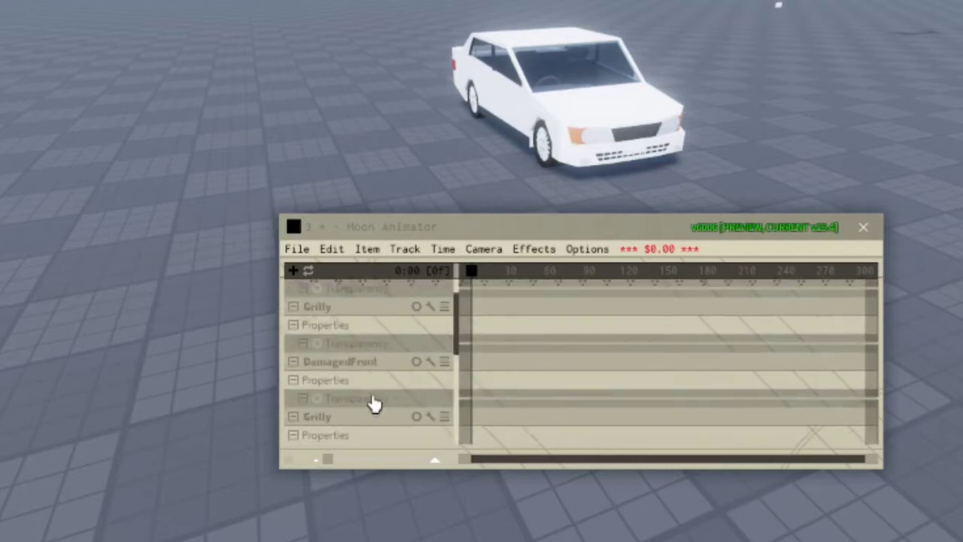
left_click(522, 348)
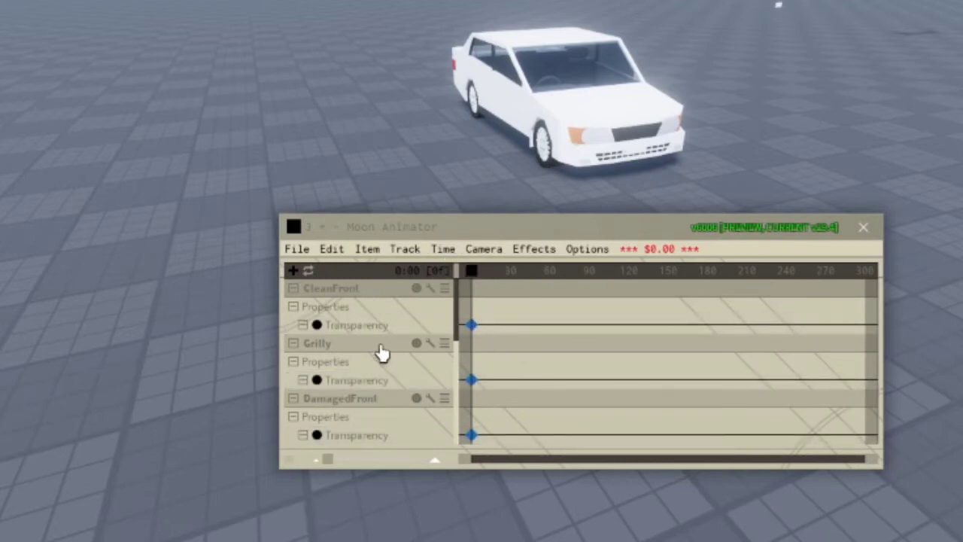
Check the Metal transparency keyframe's value, then key the Transparency tracks at frame 121.
scroll(380, 352, "down", 4)
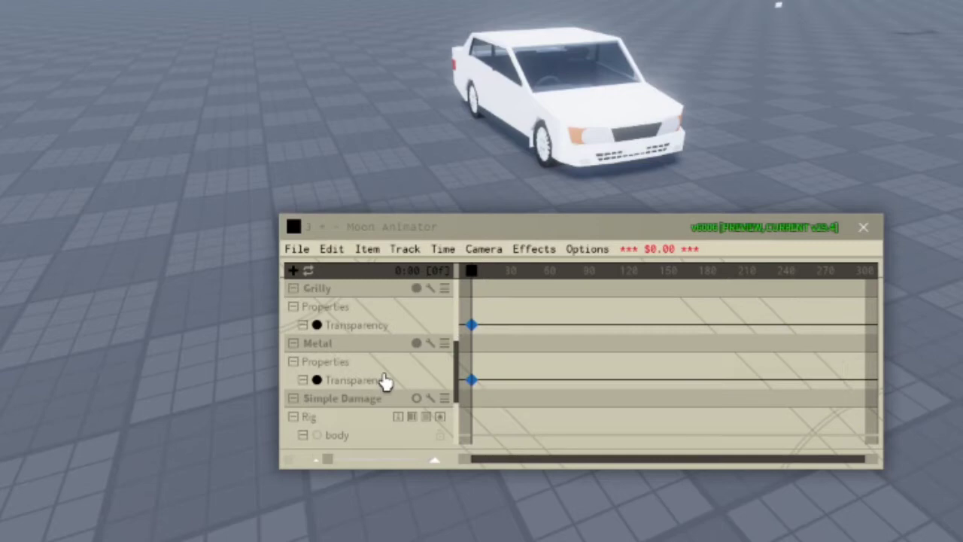
double_click(471, 380)
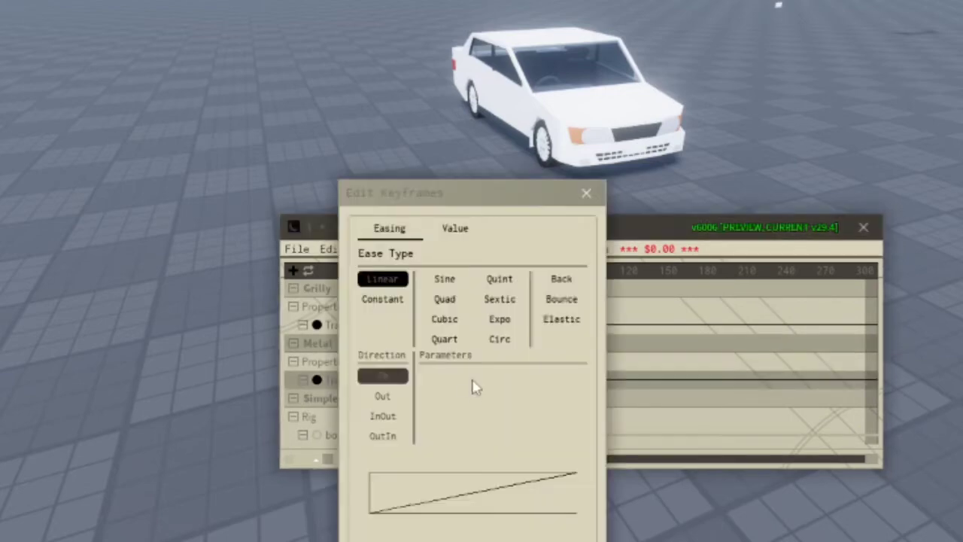
left_click(452, 229)
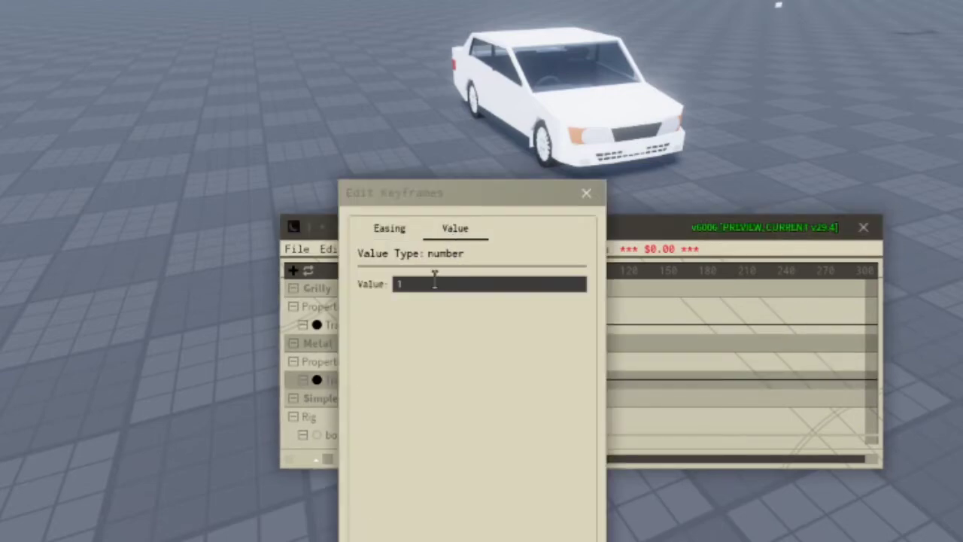
key("Return")
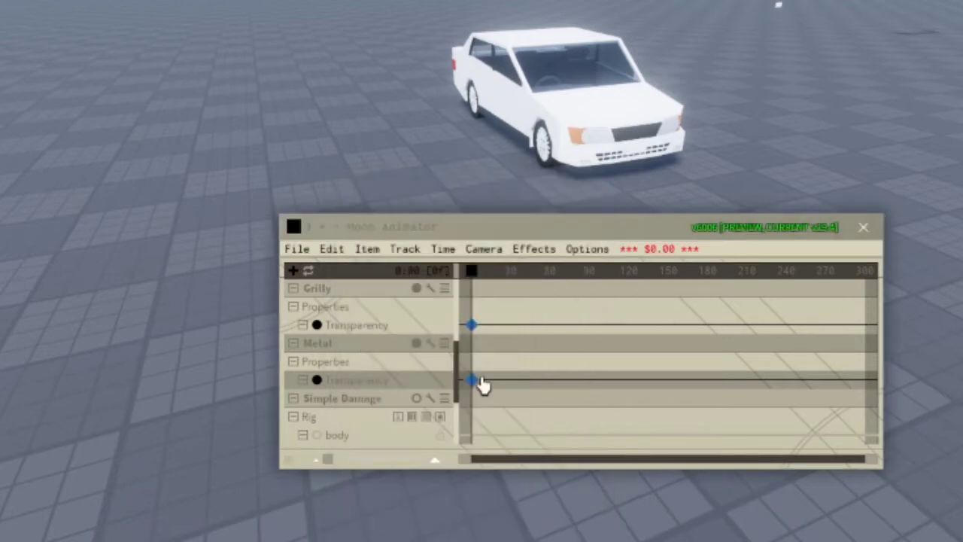
scroll(380, 383, "up", 5)
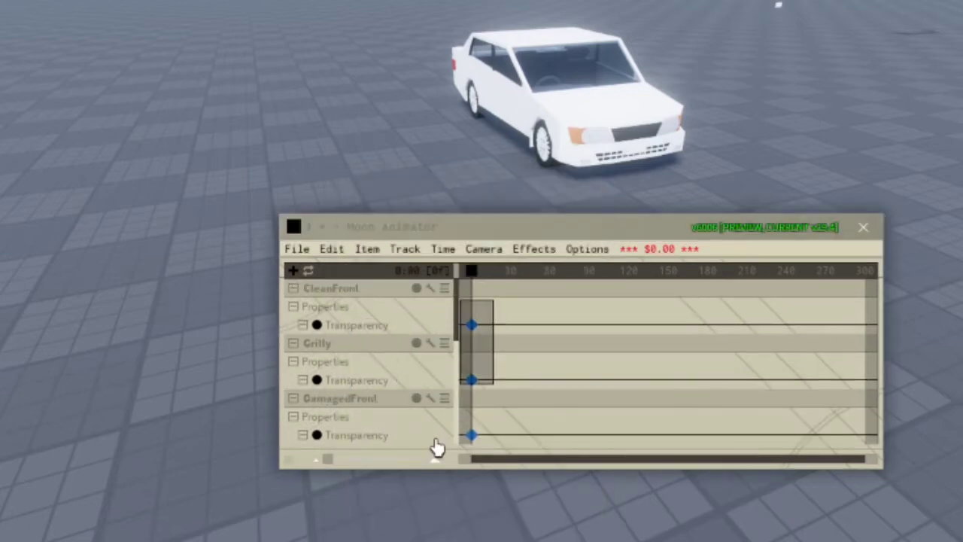
scroll(329, 411, "down", 5)
left_click_drag(495, 286, 630, 287)
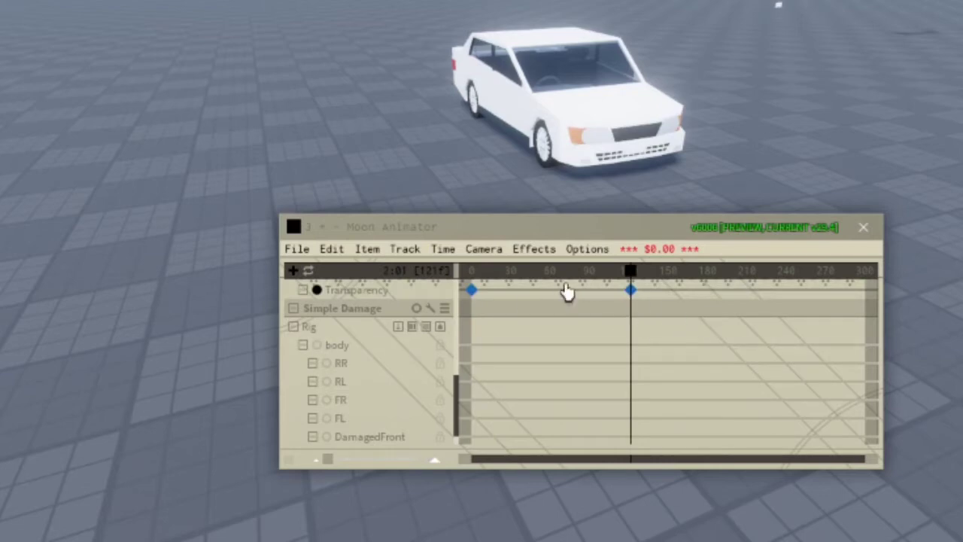
Key the car body track at frame 0 and at the crash frame 121.
left_click(354, 346)
left_click(469, 272)
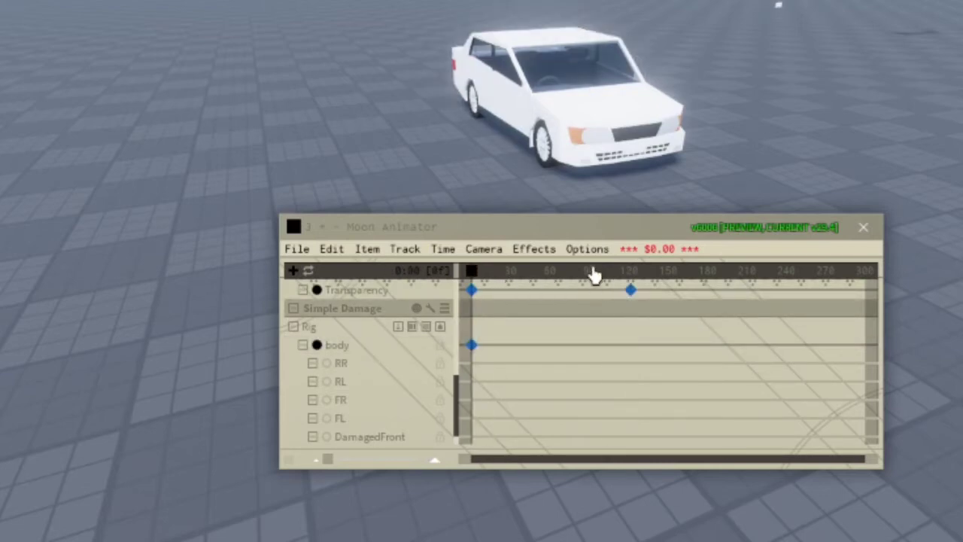
left_click_drag(593, 276, 632, 272)
left_click(555, 77)
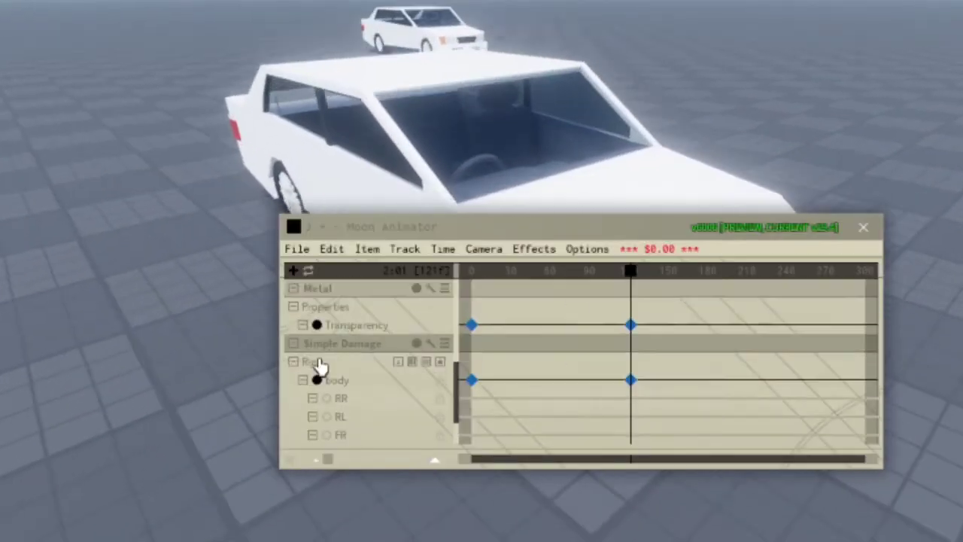
scroll(320, 365, "up", 5)
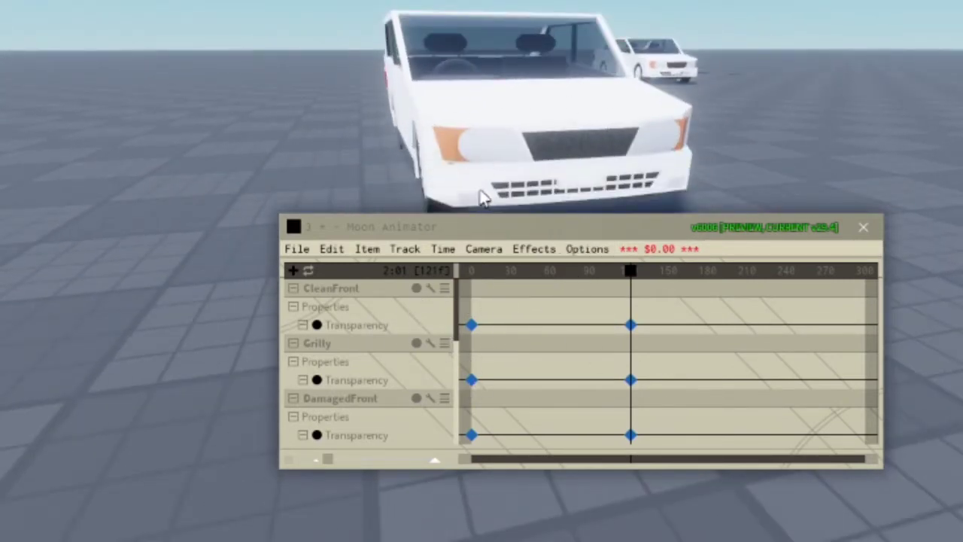
scroll(451, 290, "down", 3)
scroll(415, 271, "up", 3)
scroll(408, 350, "down", 1)
scroll(413, 350, "up", 1)
scroll(376, 385, "down", 5)
scroll(572, 322, "down", 1)
scroll(329, 348, "up", 1)
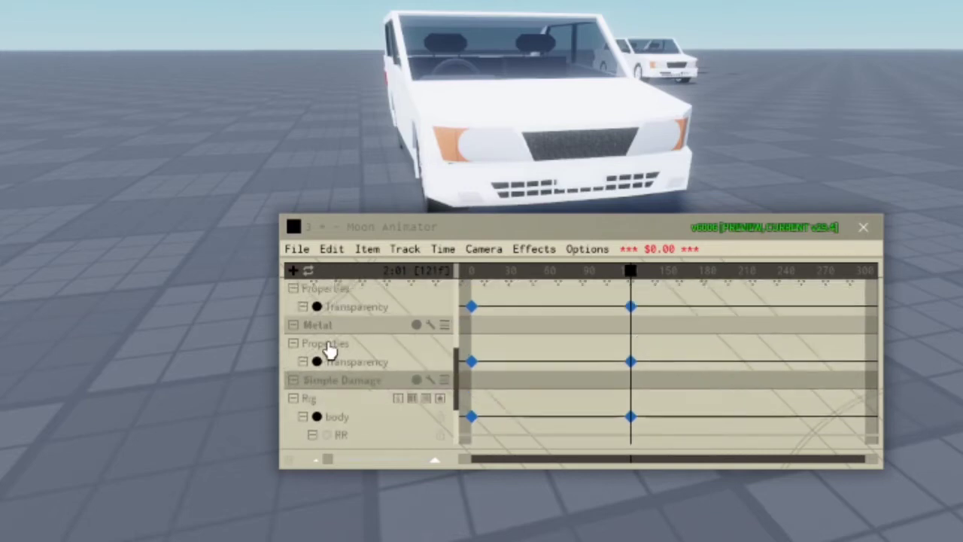
Inspect the Metal keyframe's easing and value at frame 121, then confirm it.
double_click(633, 368)
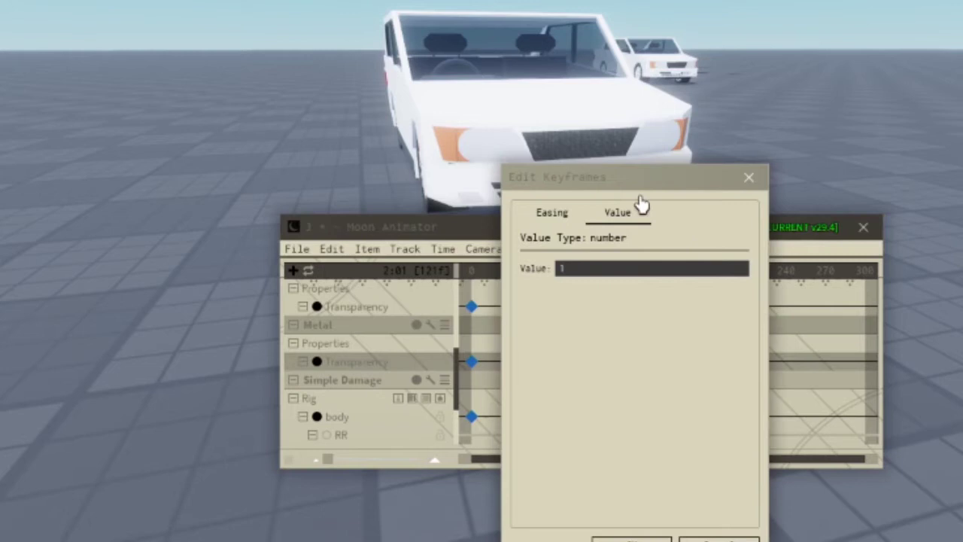
left_click(554, 214)
left_click(615, 214)
left_click(749, 178)
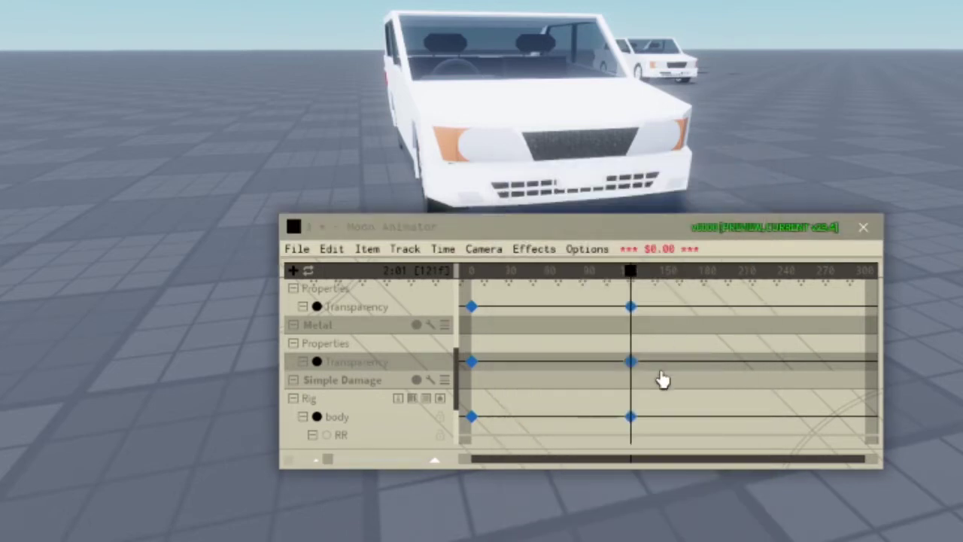
double_click(632, 364)
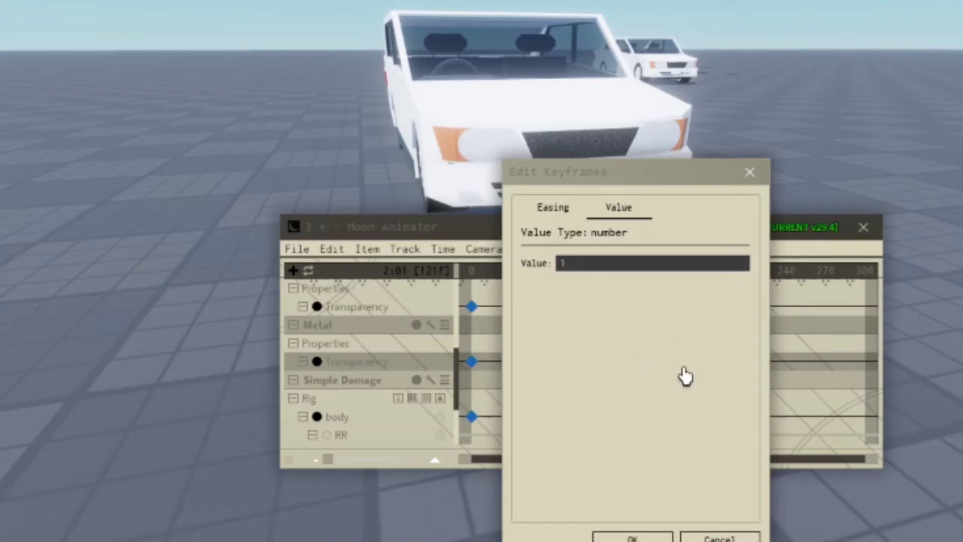
left_click(719, 538)
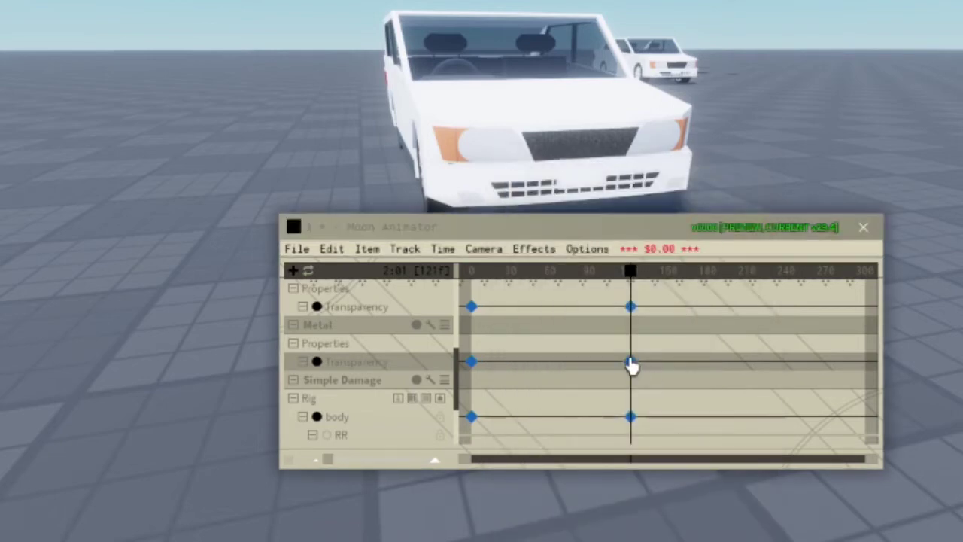
double_click(632, 363)
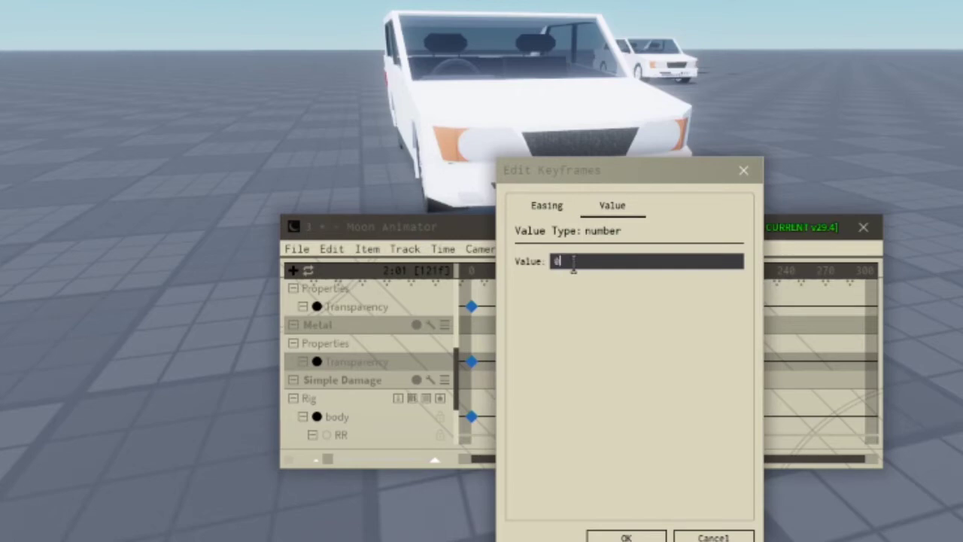
left_click(628, 538)
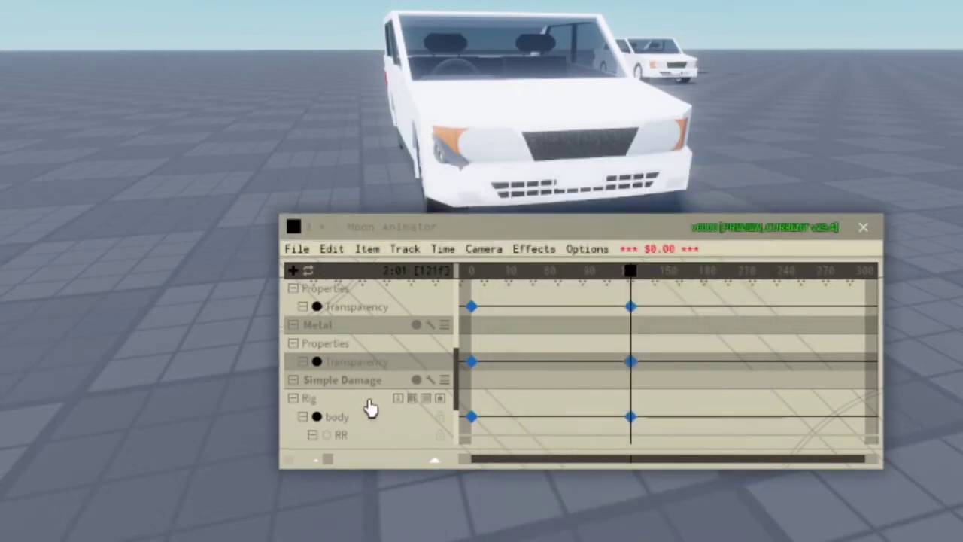
Set frame-121 Transparency to 1 for Grilly and CleanFront and 0 for DamagedFront.
scroll(366, 409, "up", 3)
double_click(632, 365)
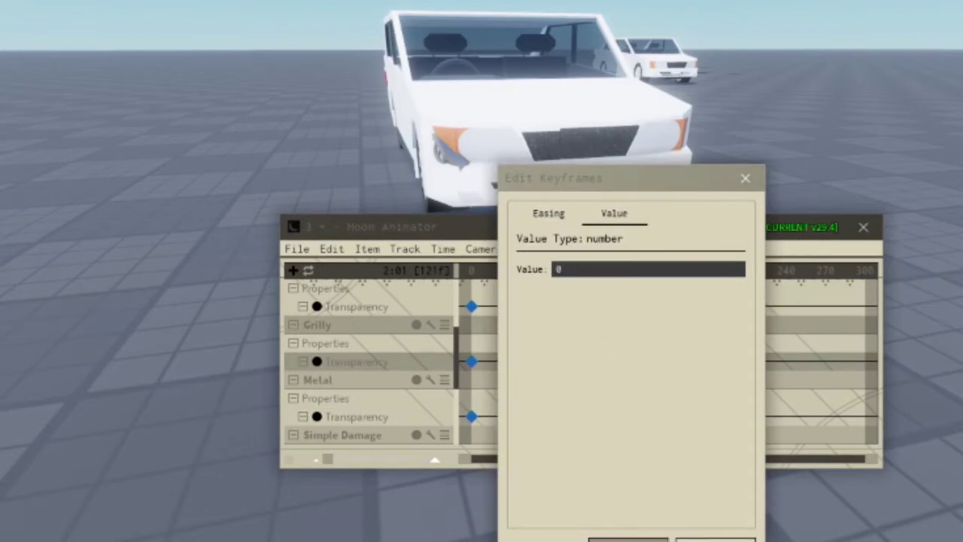
left_click(628, 538)
scroll(369, 323, "up", 4)
double_click(634, 383)
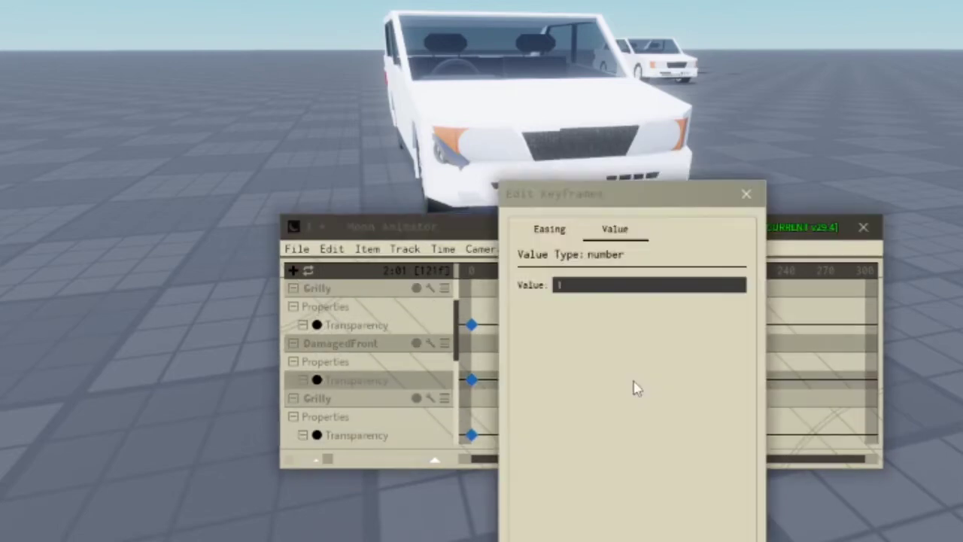
type("0")
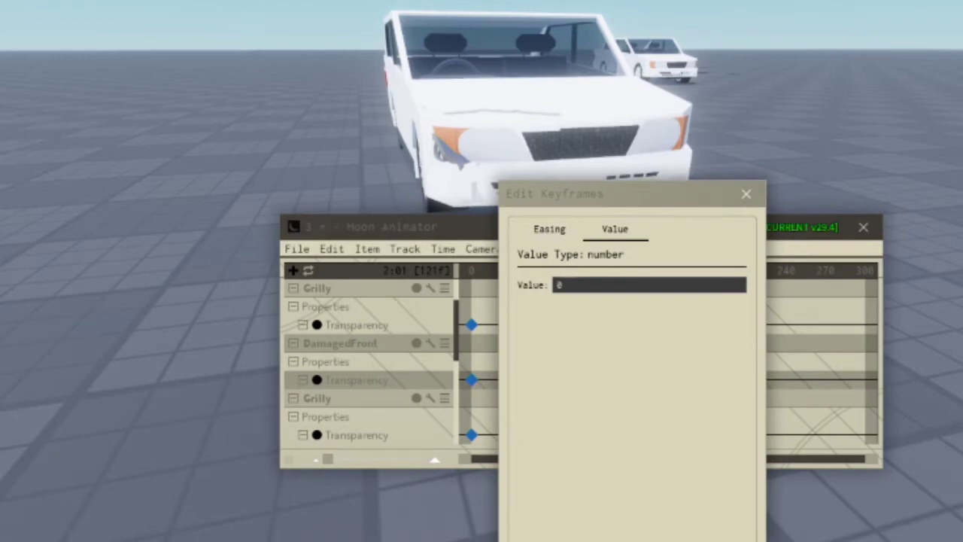
left_click(628, 538)
scroll(382, 402, "up", 1)
double_click(632, 385)
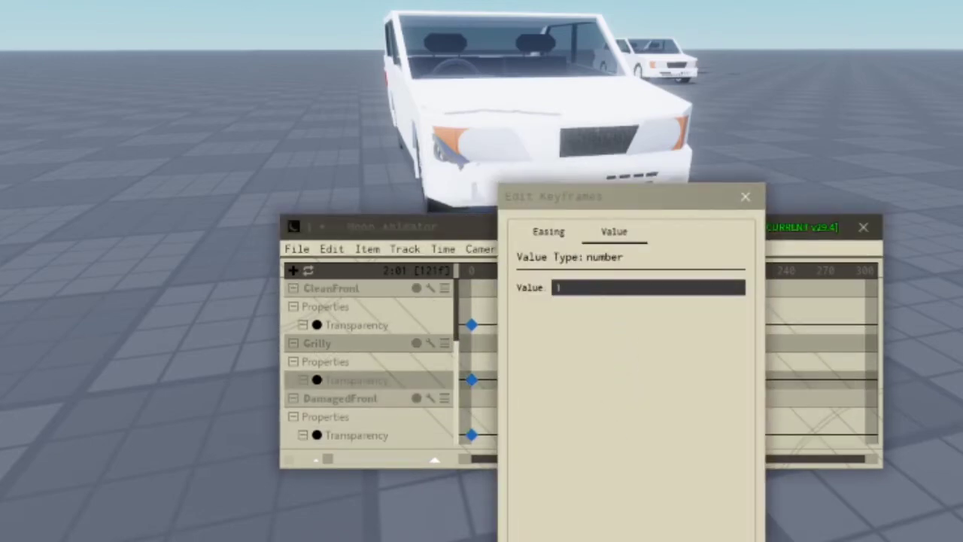
left_click(628, 538)
double_click(627, 328)
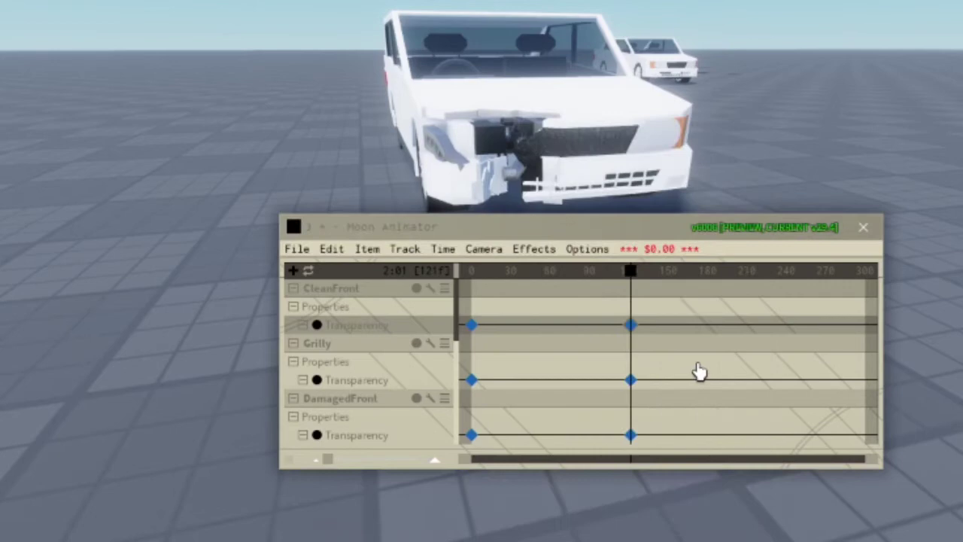
Play back the crash and paste hold keyframes on the Transparency tracks at frame 103.
left_click_drag(630, 273, 489, 274)
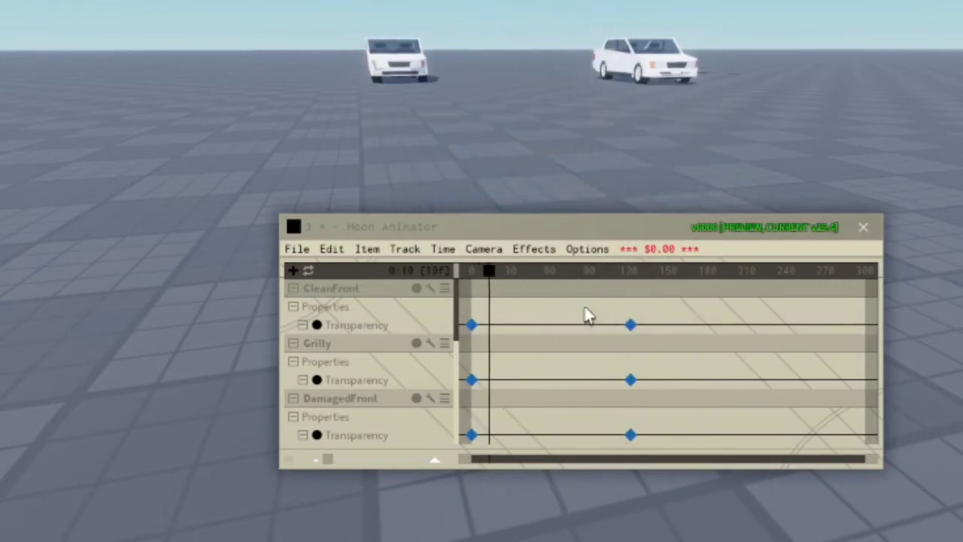
key("space")
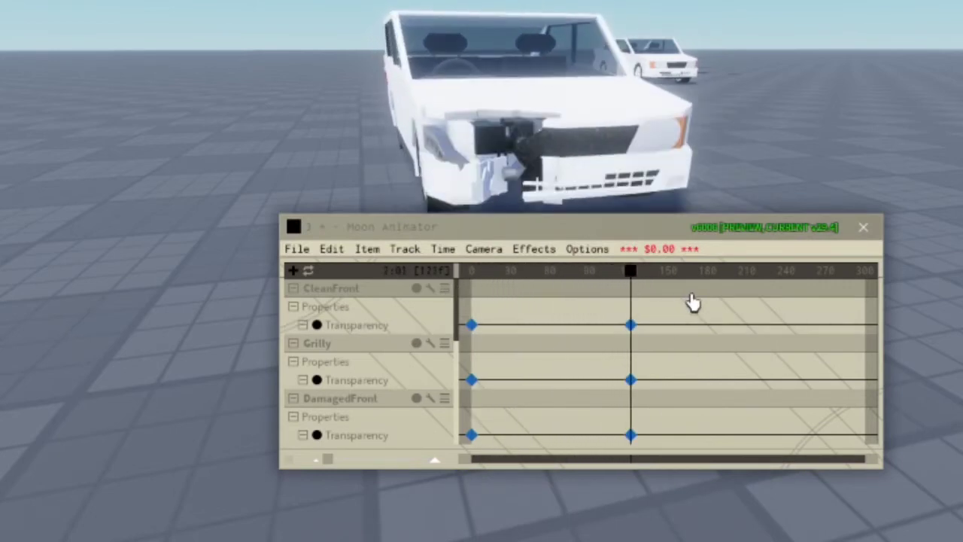
left_click_drag(632, 273, 608, 310)
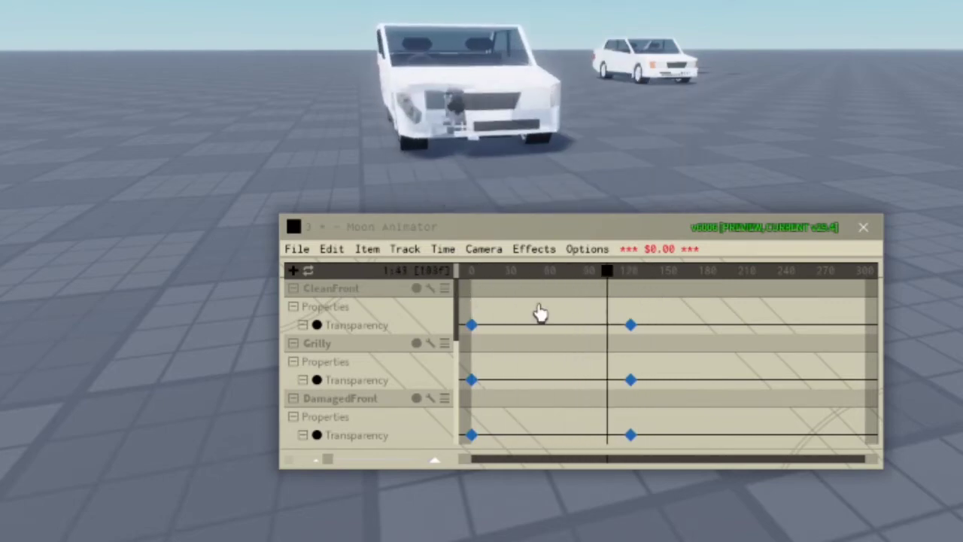
left_click_drag(526, 293, 440, 361)
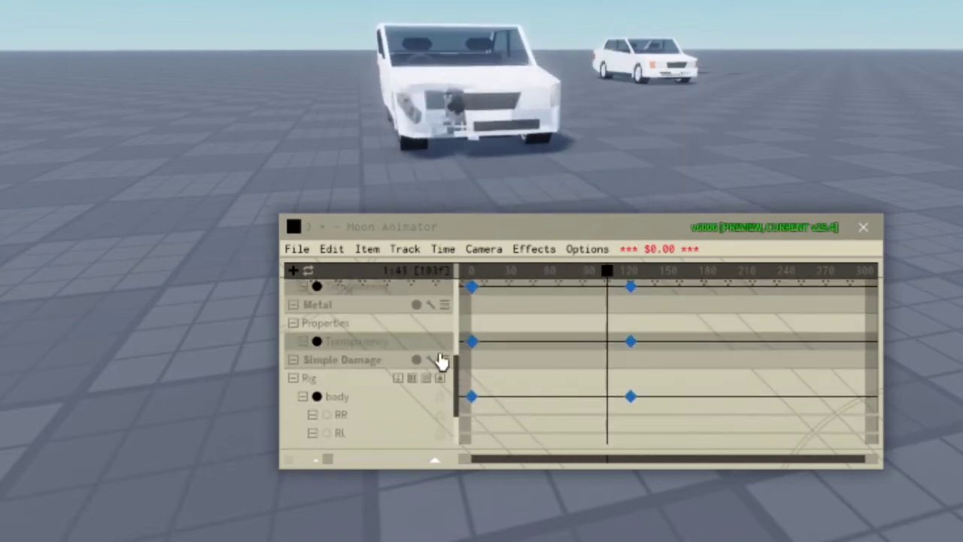
scroll(336, 343, "up", 5)
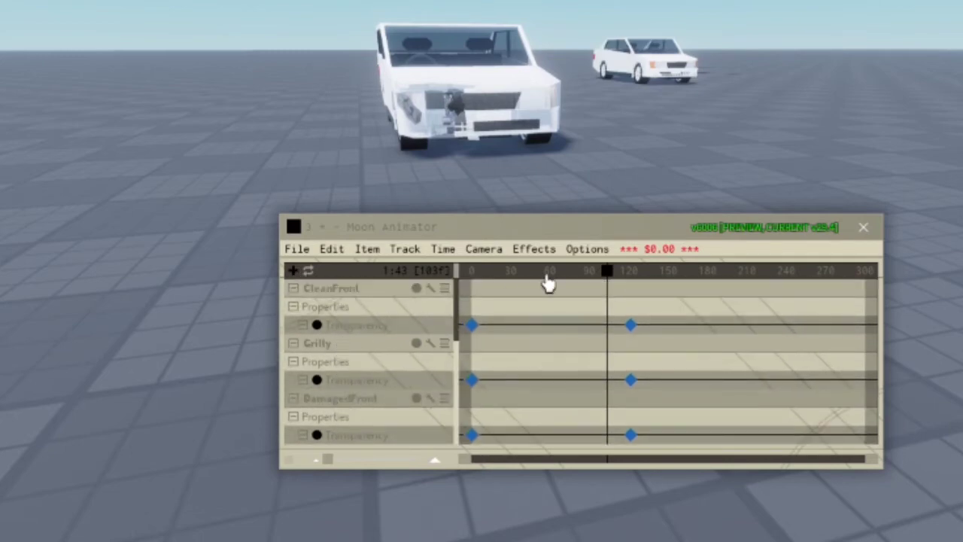
key("ctrl+v")
Give the front Transparency keyframes Constant easing and play through the crash to check the swap.
left_click_drag(608, 277, 622, 311)
left_click(596, 311)
left_click_drag(599, 342, 636, 413)
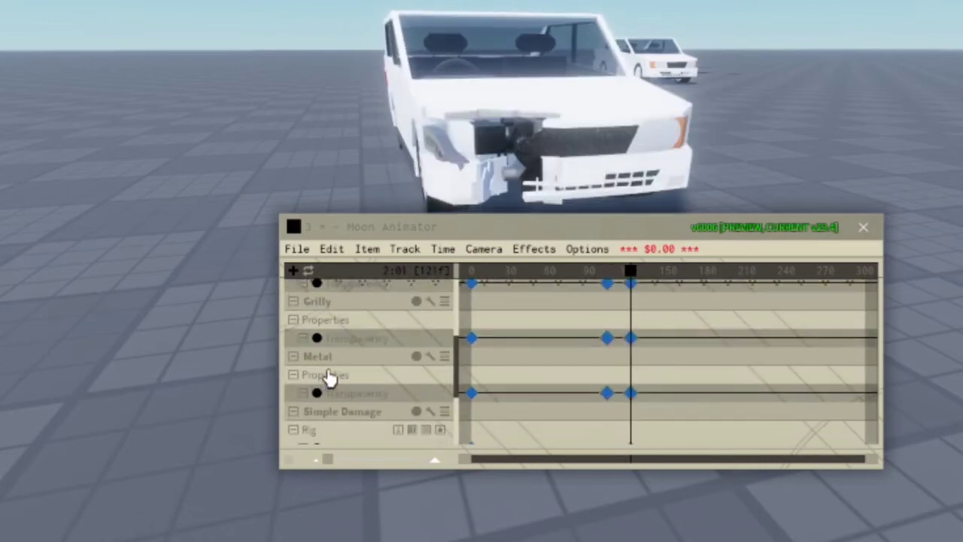
scroll(334, 376, "up", 2)
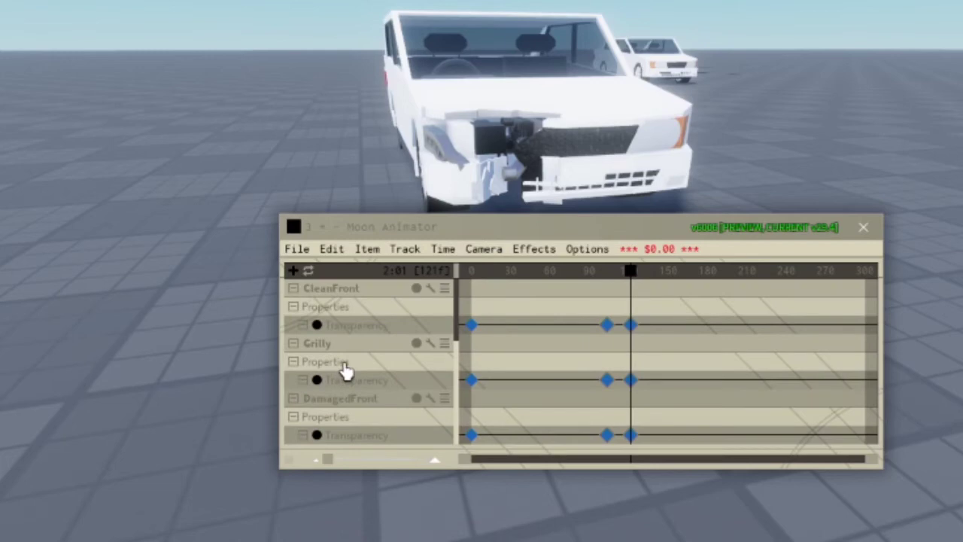
key("ctrl+e")
left_click(271, 217)
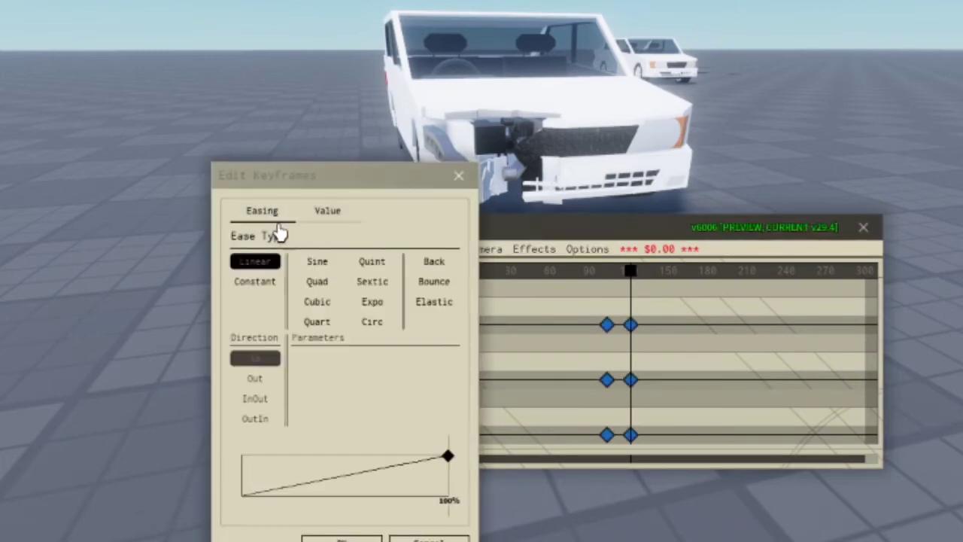
left_click(256, 281)
left_click(343, 537)
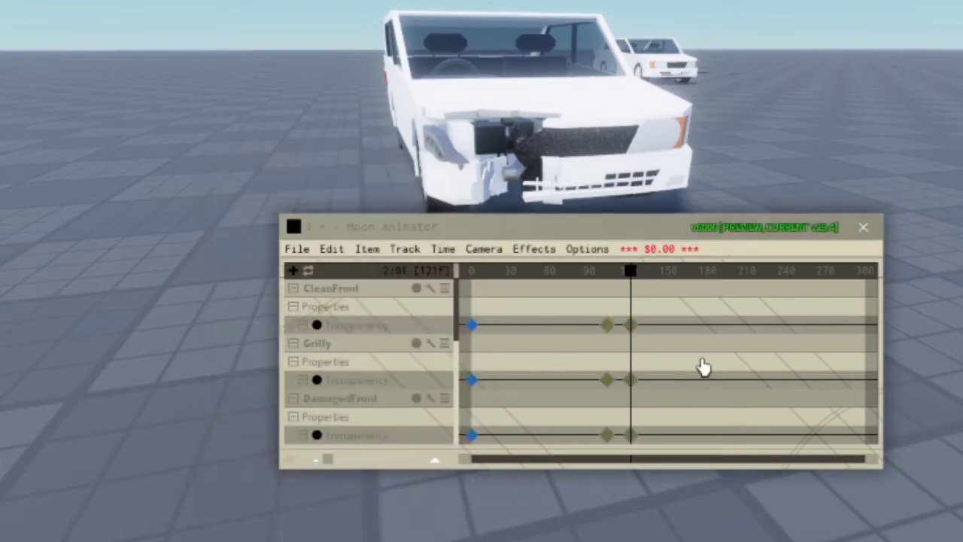
left_click(582, 272)
key("space")
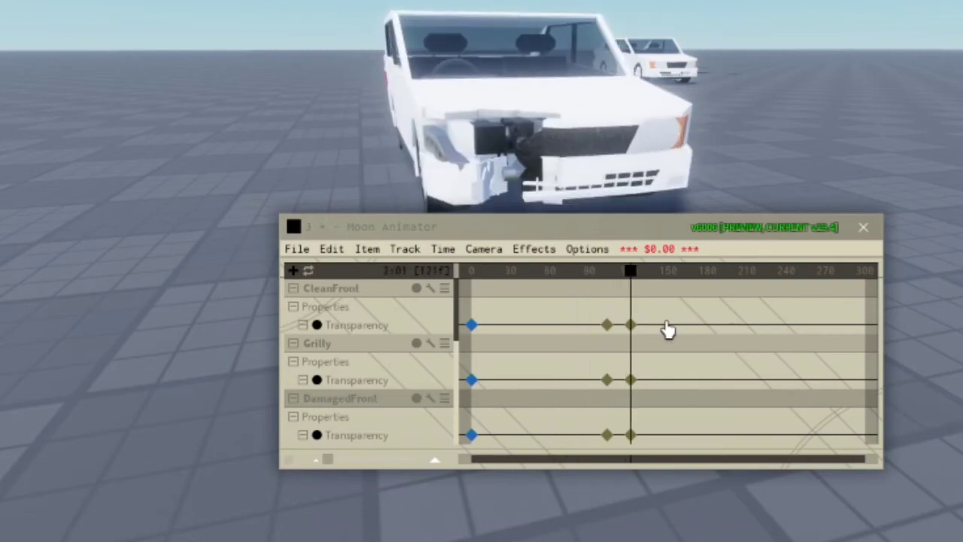
Add the Better Damage car rig to the Moon Animator animation.
left_click(293, 270)
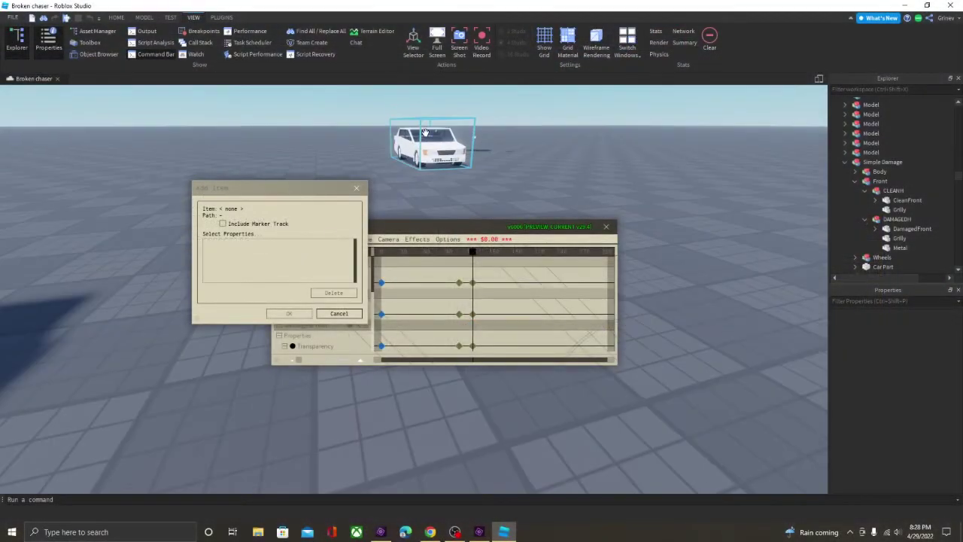
left_click(425, 133)
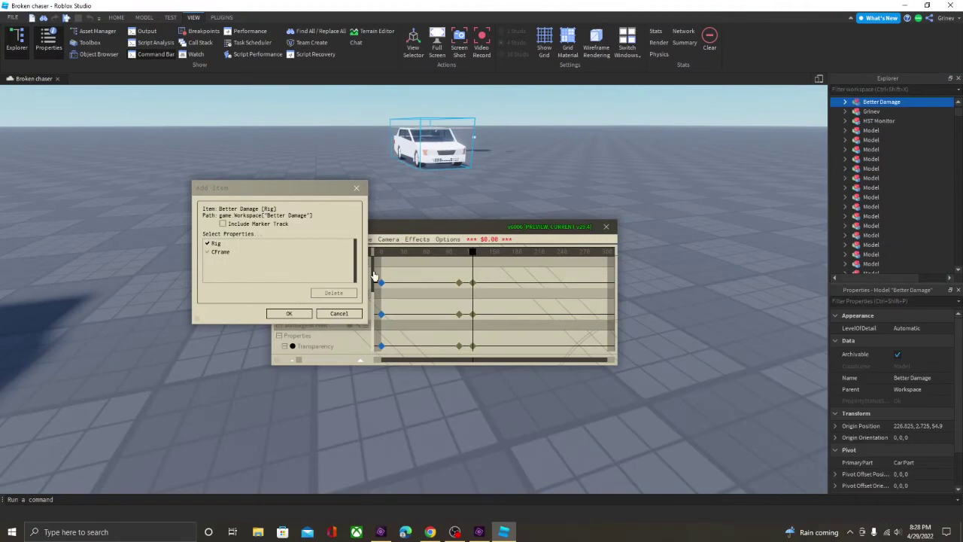
left_click(300, 313)
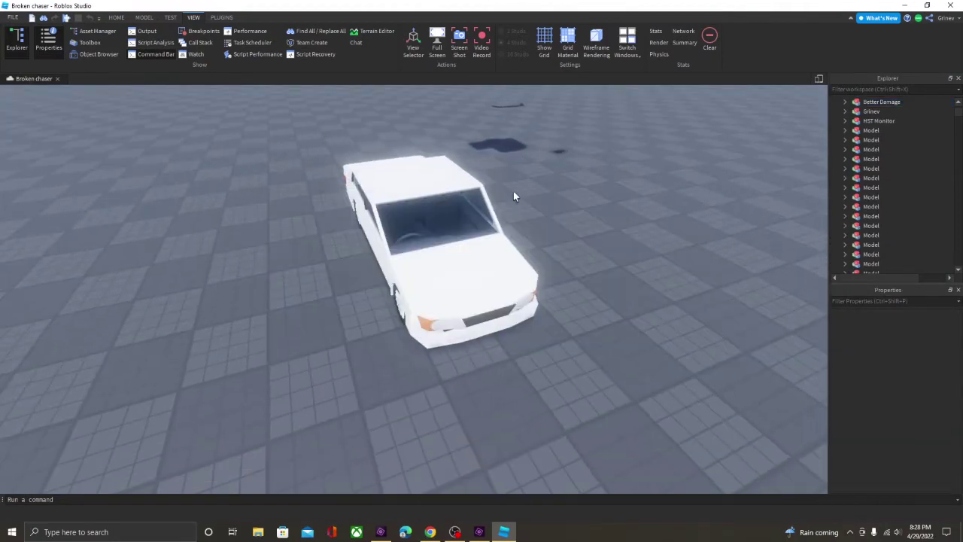
scroll(519, 183, "up", 5)
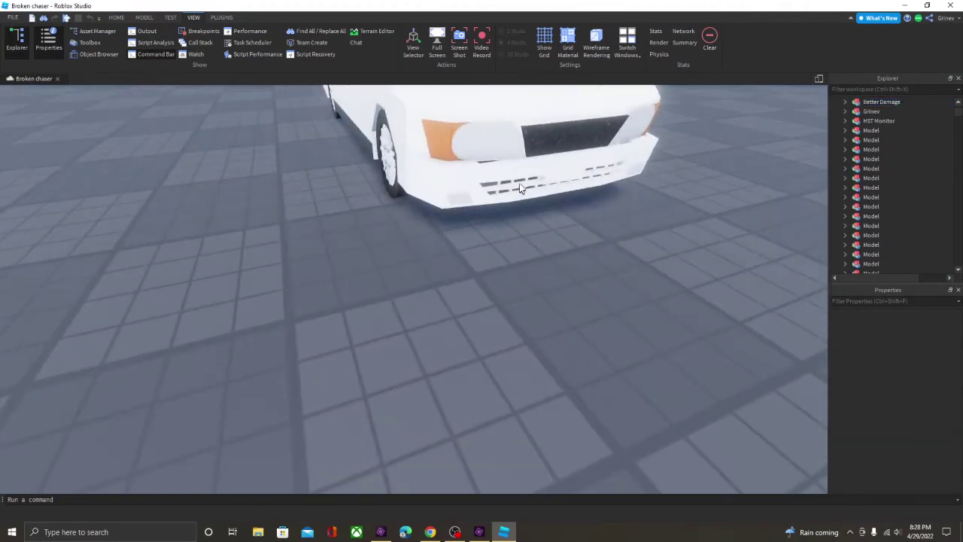
Move and rotate the front parts so the car's nose looks bent and pushed in.
left_click(519, 183)
key("ctrl+2")
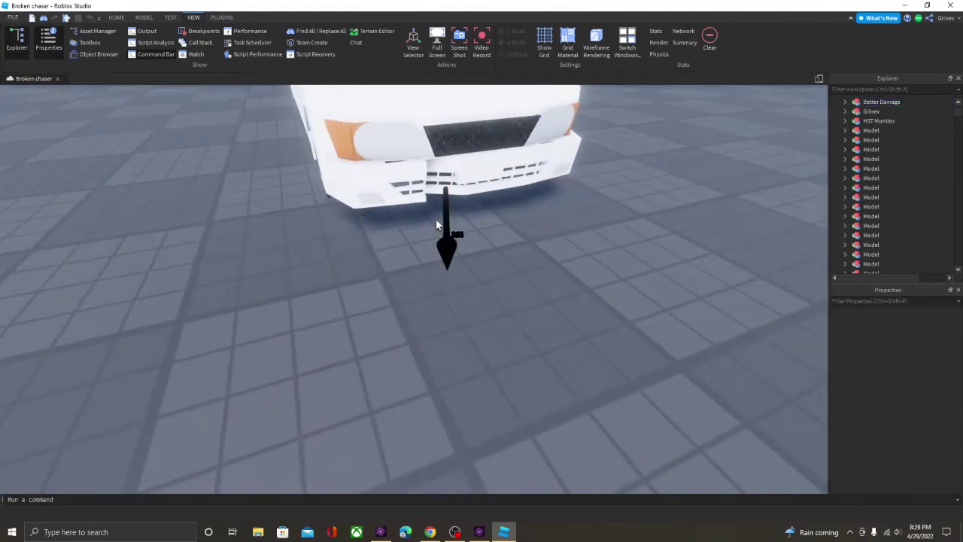
left_click(436, 219)
key("ctrl+4")
left_click_drag(428, 233, 452, 218)
key("ctrl+2")
left_click_drag(323, 204, 293, 212)
left_click(411, 188)
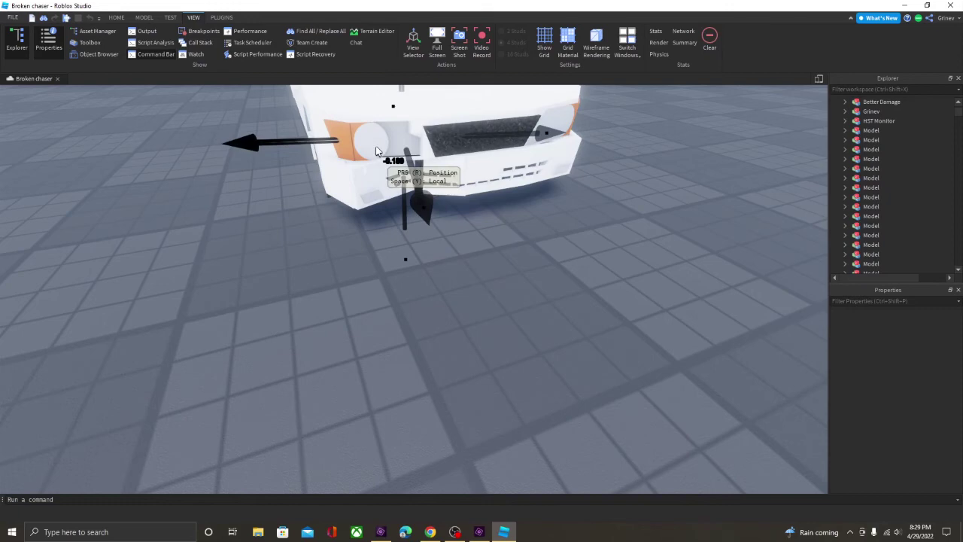
left_click_drag(377, 150, 376, 183)
Inspect the grille from the side, select a front-bumper part, and view the whole car.
scroll(484, 266, "up", 5)
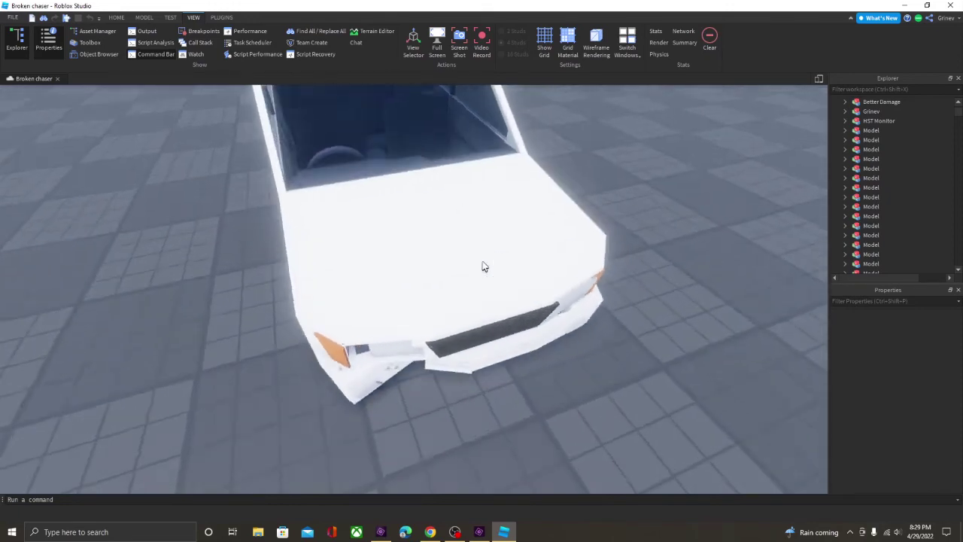
scroll(482, 263, "up", 5)
right_click_drag(481, 262, 381, 344)
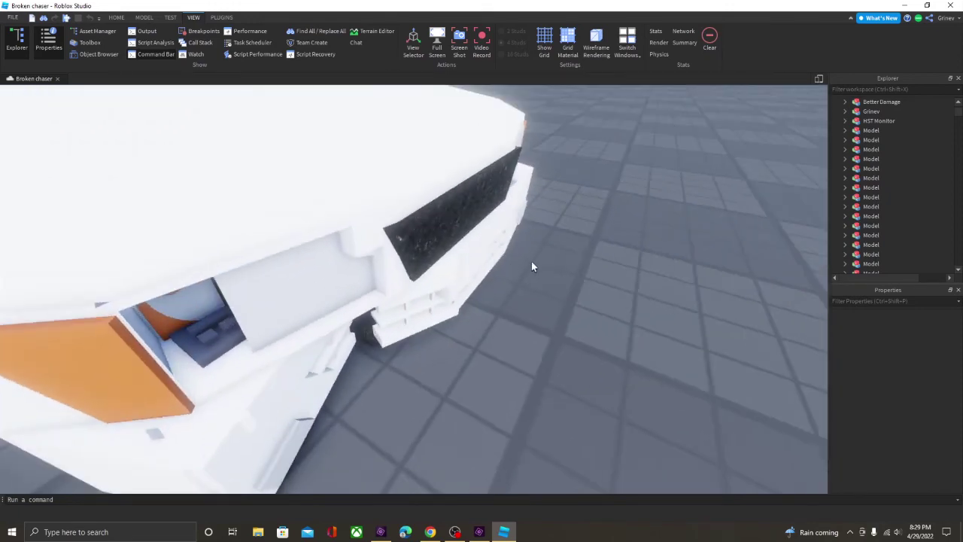
scroll(531, 266, "down", 5)
right_click_drag(531, 266, 425, 221)
left_click(451, 301)
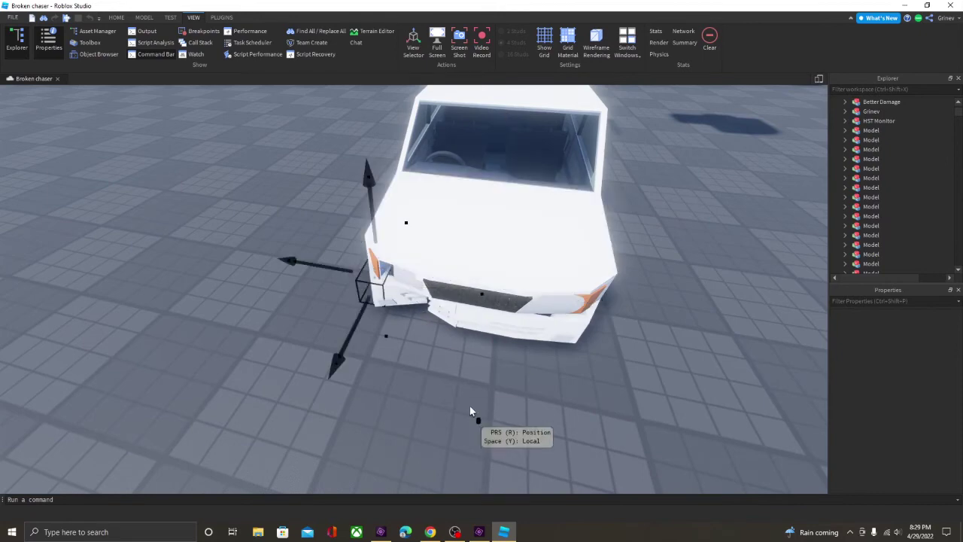
right_click_drag(469, 410, 476, 398)
scroll(477, 399, "down", 10)
right_click_drag(415, 356, 494, 401)
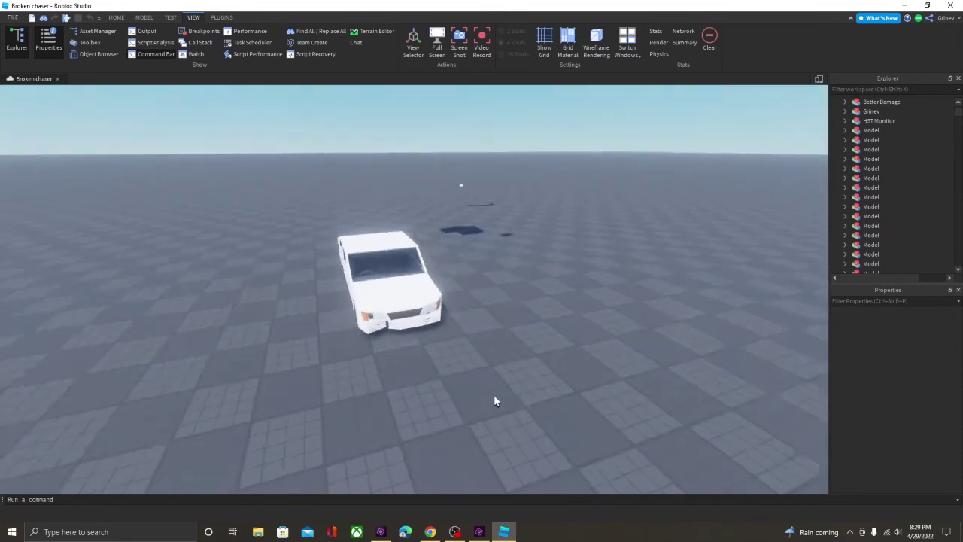
Play the finished crash cinematic, opening on cars parked outside a dark warehouse at night.
key("s")
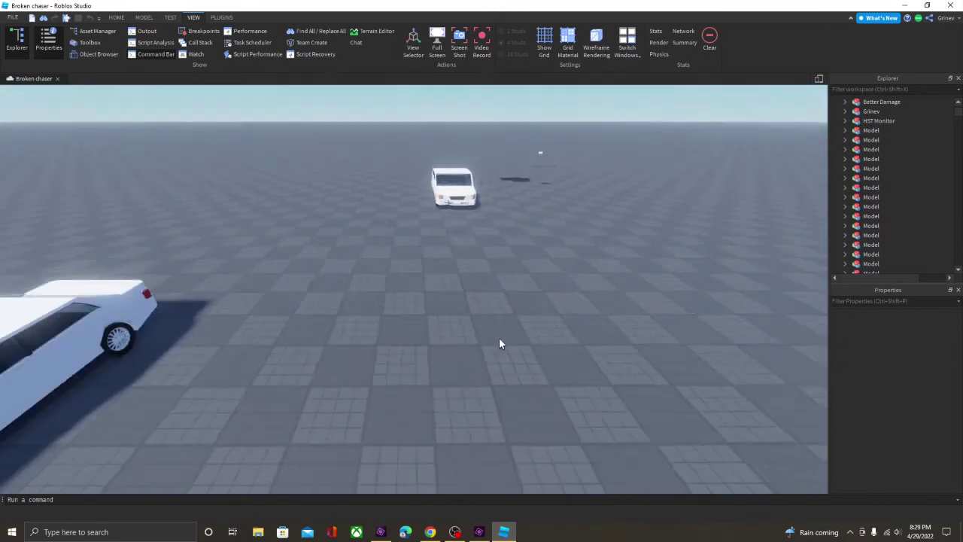